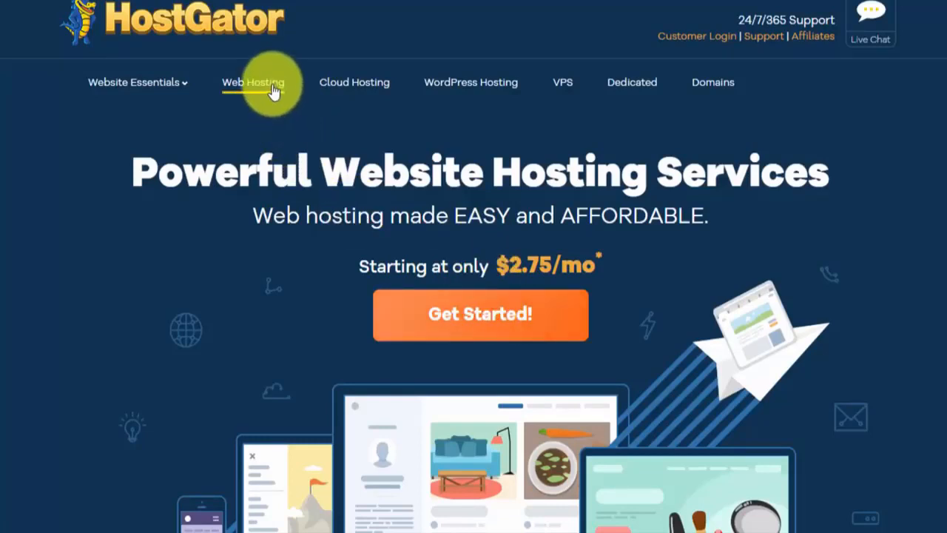
Browse the Shared Web Hosting plans: Hatchling $2.75/mo, Baby $3.95/mo and Business $5.95/mo.
{"action": "left_click", "coordinate": [453, 309]}
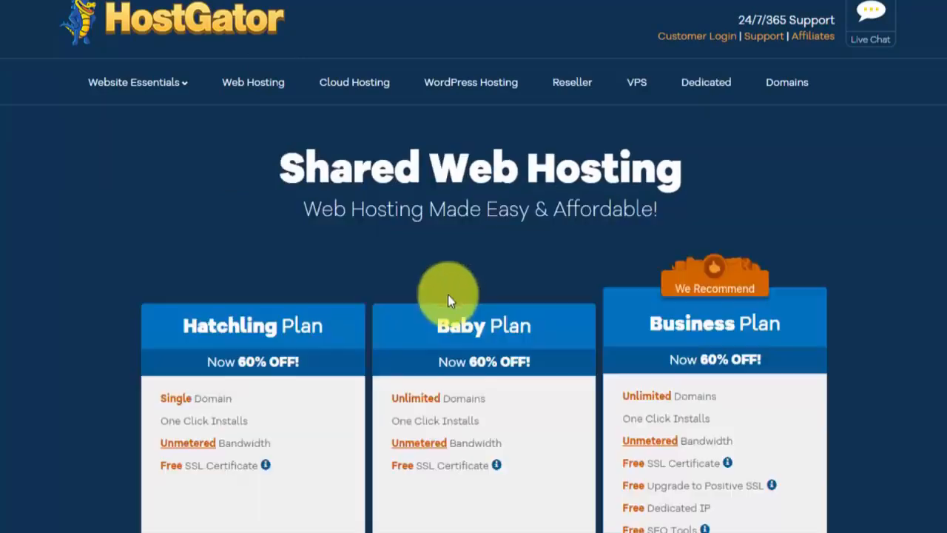
{"action": "scroll", "coordinate": [461, 281], "scroll_direction": "down", "scroll_amount": 2}
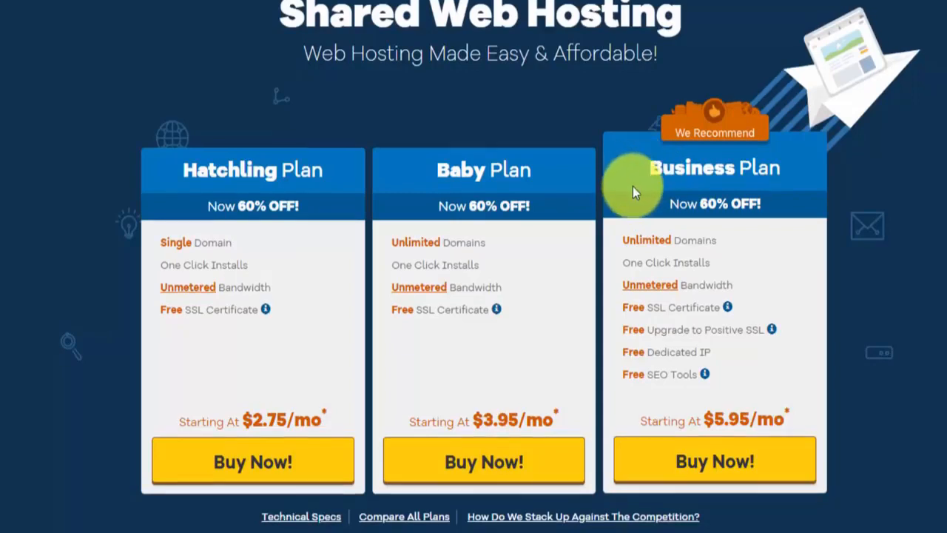
{"action": "scroll", "coordinate": [632, 186], "scroll_direction": "down", "scroll_amount": 2}
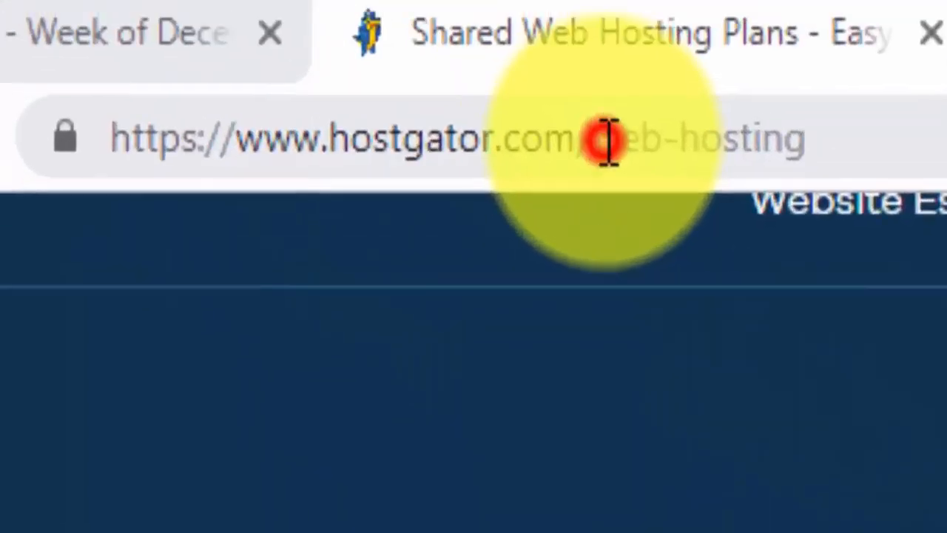
Load the 'wpc1' Website Profit Course page and start the hosting sign-up order.
{"action": "left_click_drag", "start_coordinate": [606, 141], "coordinate": [841, 160]}
{"action": "type", "text": "wpc1"}
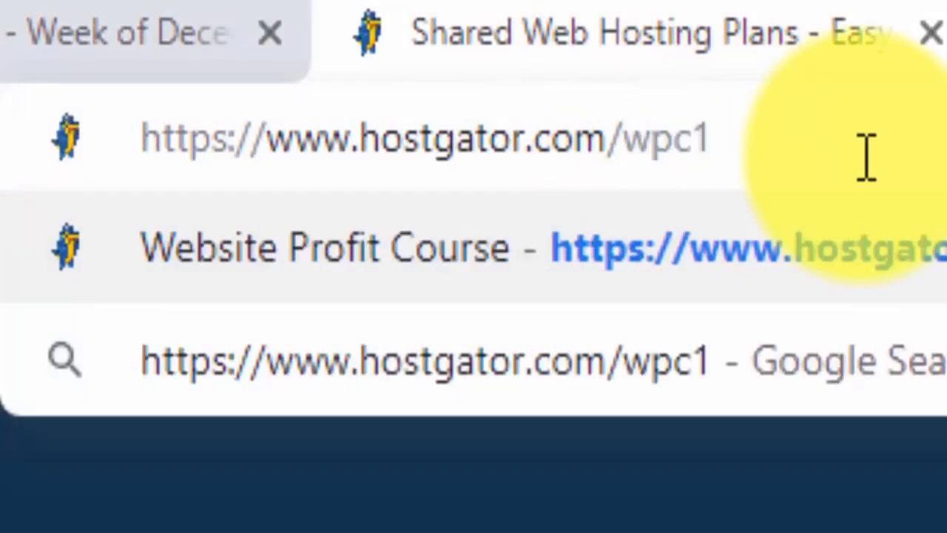
{"action": "key", "text": "Return"}
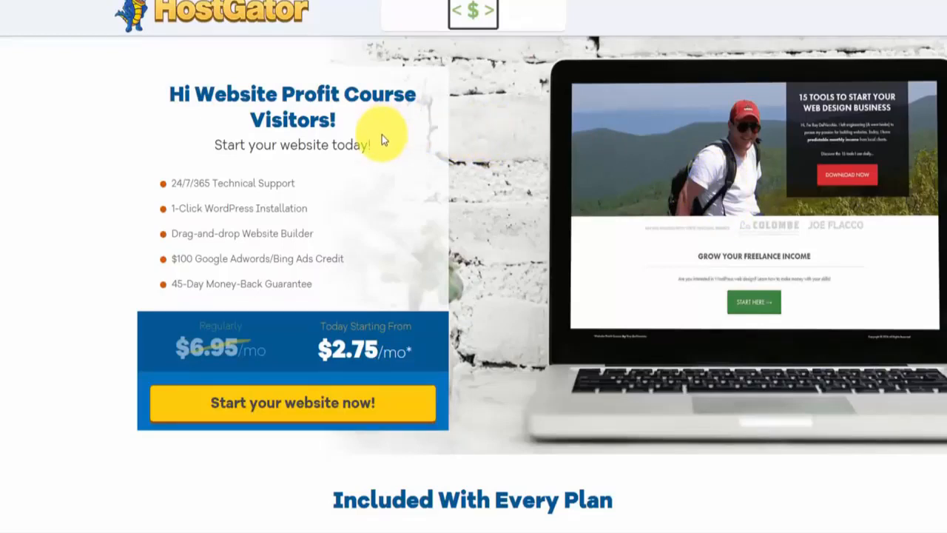
{"action": "scroll", "coordinate": [383, 155], "scroll_direction": "down", "scroll_amount": 1}
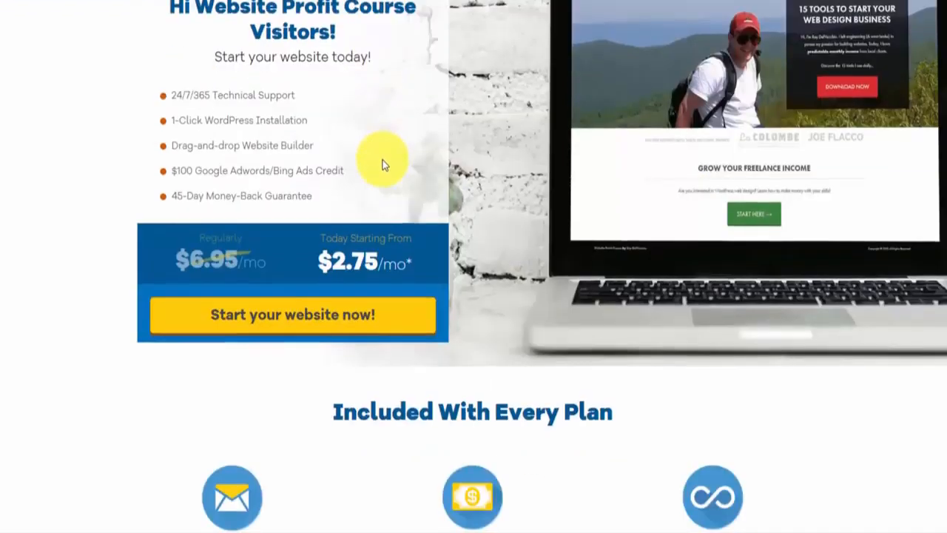
{"action": "left_click", "coordinate": [325, 328]}
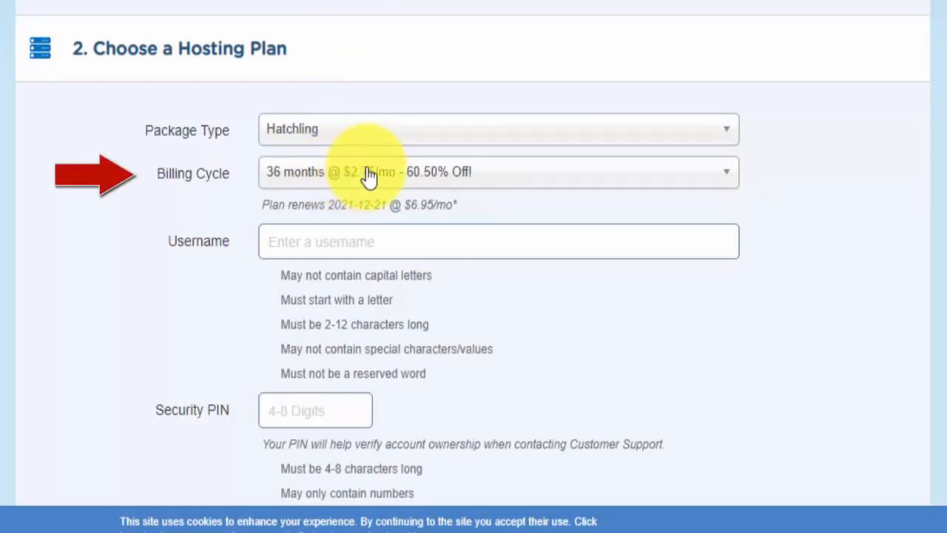
Choose the '12 months @ $4.92/mo - 45.00% Off!' billing cycle for Hatchling.
{"action": "left_click", "coordinate": [413, 180]}
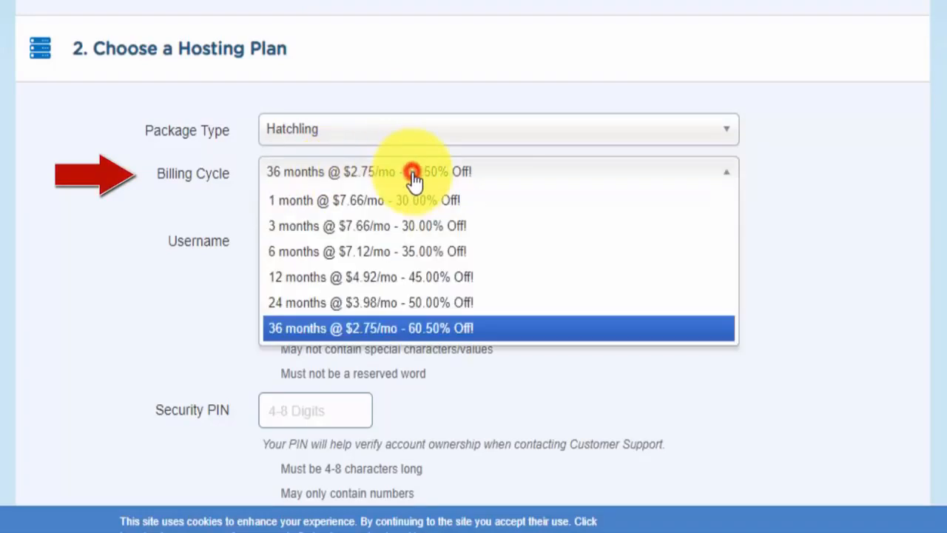
{"action": "left_click", "coordinate": [431, 278]}
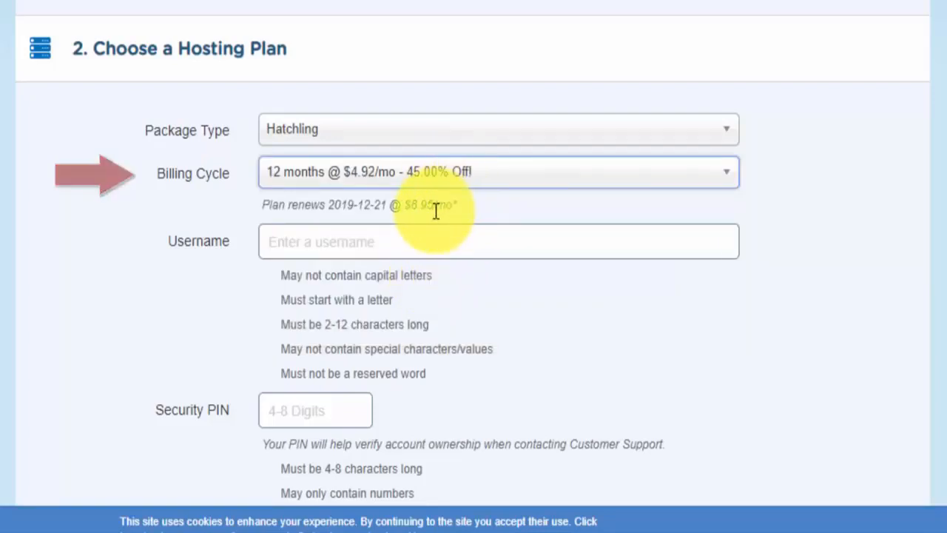
{"action": "scroll", "coordinate": [462, 207], "scroll_direction": "up", "scroll_amount": 3}
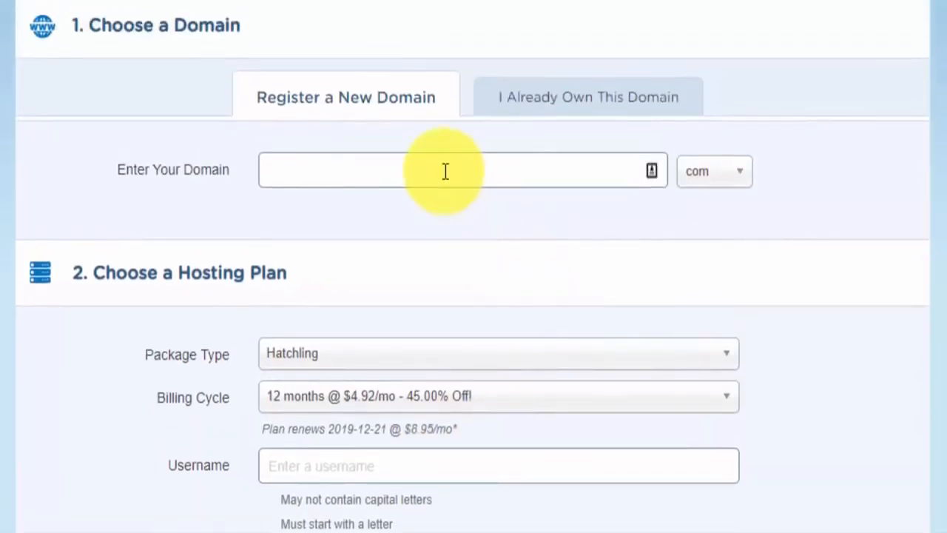
Enter 'landscapingtheme' with the .com extension as the new domain and search it.
{"action": "left_click", "coordinate": [446, 171]}
{"action": "type", "text": "landscaping"}
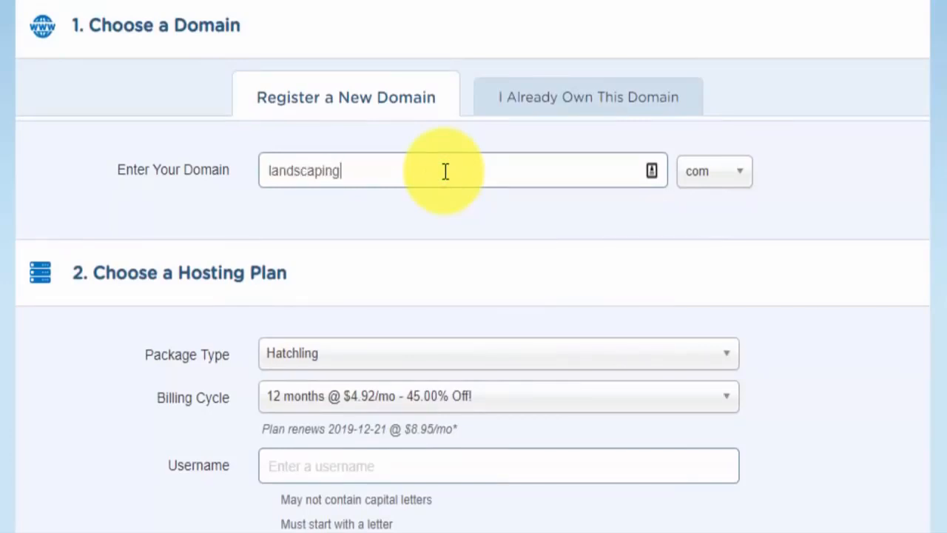
{"action": "type", "text": "theme"}
{"action": "key", "text": "Tab"}
{"action": "type", "text": "c"}
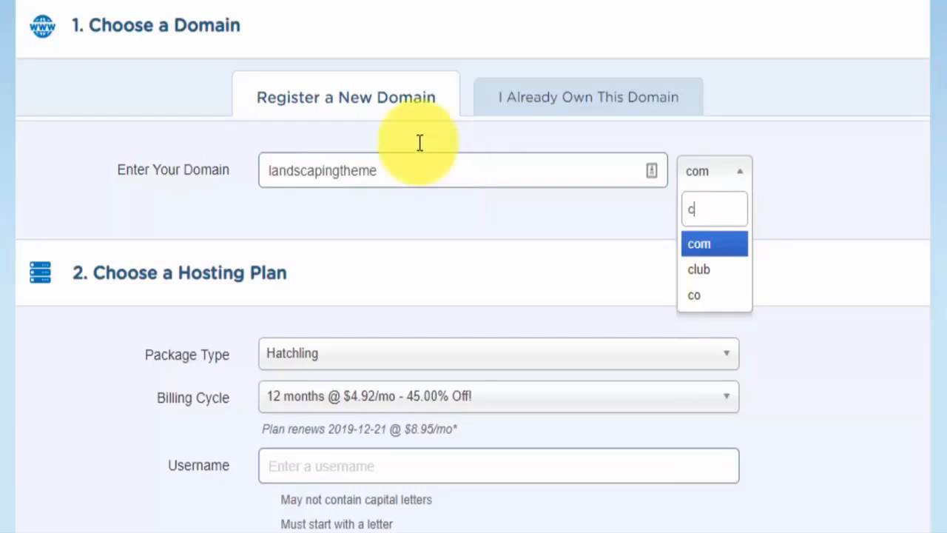
{"action": "left_click", "coordinate": [743, 187]}
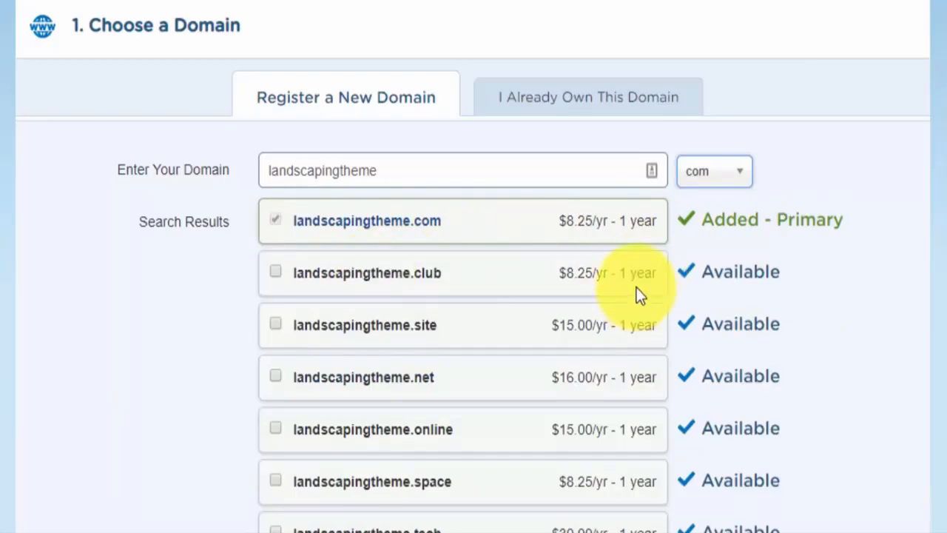
{"action": "scroll", "coordinate": [636, 288], "scroll_direction": "down", "scroll_amount": 3}
{"action": "scroll", "coordinate": [630, 286], "scroll_direction": "up", "scroll_amount": 1}
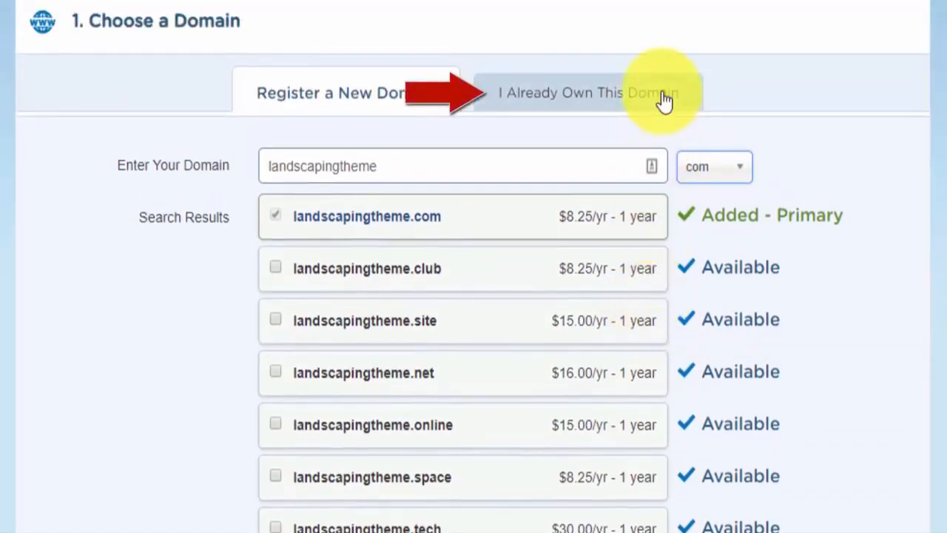
{"action": "scroll", "coordinate": [643, 126], "scroll_direction": "down", "scroll_amount": 10}
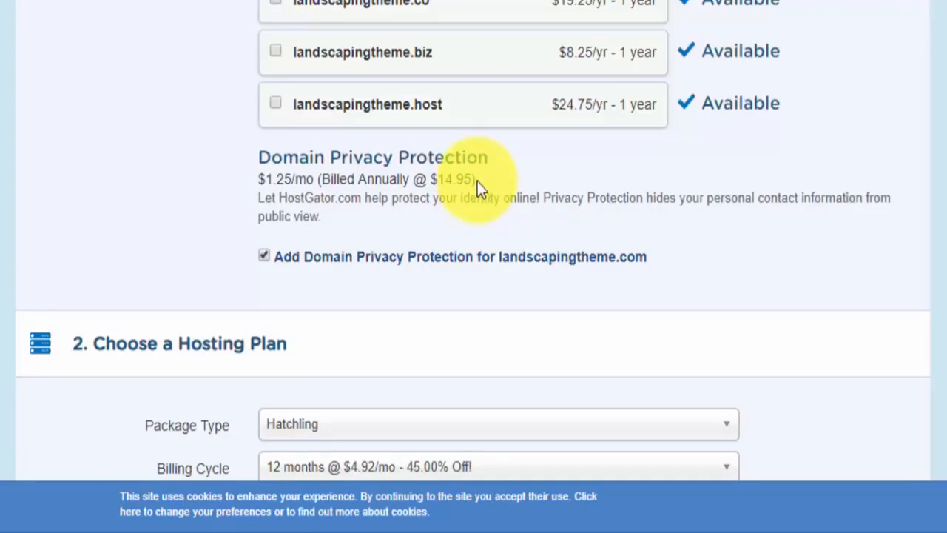
Uncheck Domain Privacy Protection ($1.25/mo) for landscapingtheme.com.
{"action": "left_click", "coordinate": [265, 254]}
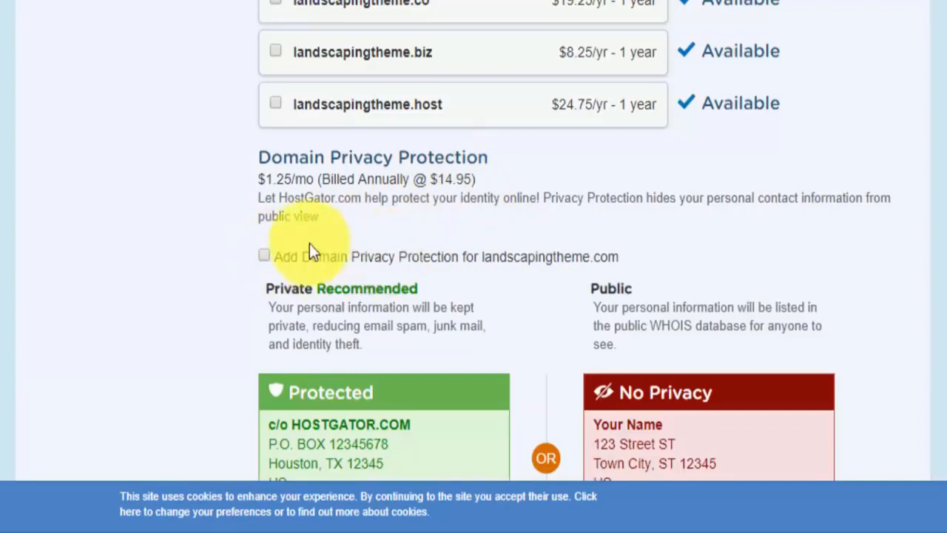
{"action": "scroll", "coordinate": [310, 233], "scroll_direction": "down", "scroll_amount": 3}
{"action": "scroll", "coordinate": [319, 220], "scroll_direction": "down", "scroll_amount": 2}
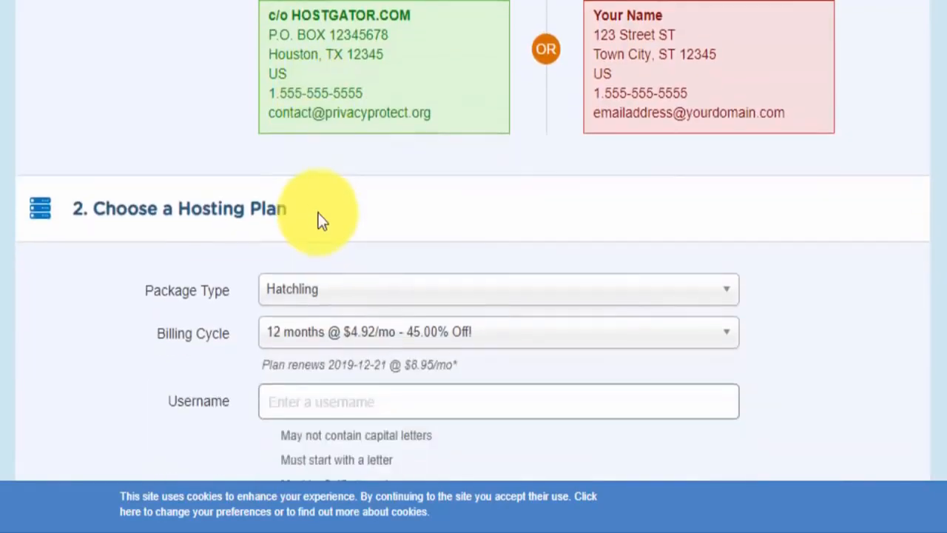
{"action": "scroll", "coordinate": [325, 205], "scroll_direction": "down", "scroll_amount": 4}
{"action": "scroll", "coordinate": [340, 200], "scroll_direction": "down", "scroll_amount": 1}
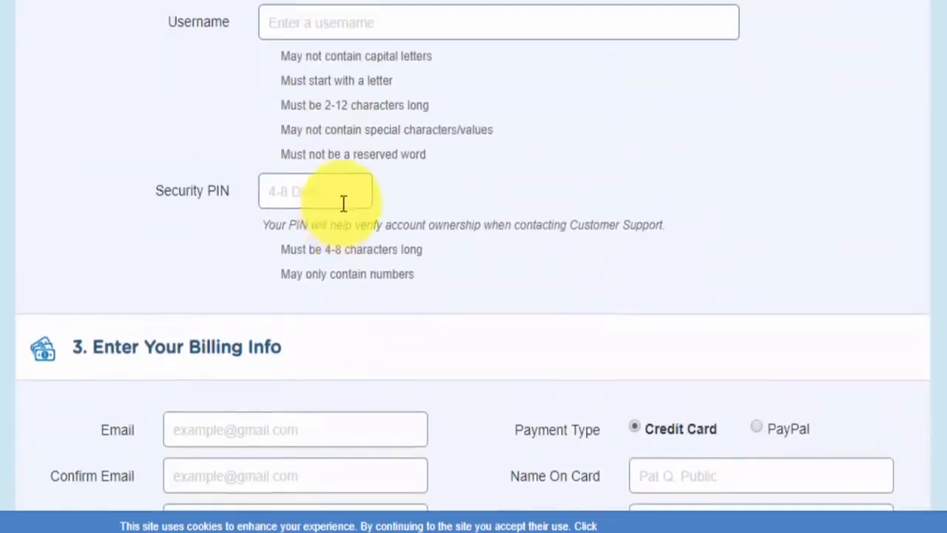
Fill in the hosting username and security PIN, and choose PayPal as the payment type.
{"action": "scroll", "coordinate": [373, 214], "scroll_direction": "up", "scroll_amount": 3}
{"action": "left_click", "coordinate": [370, 215]}
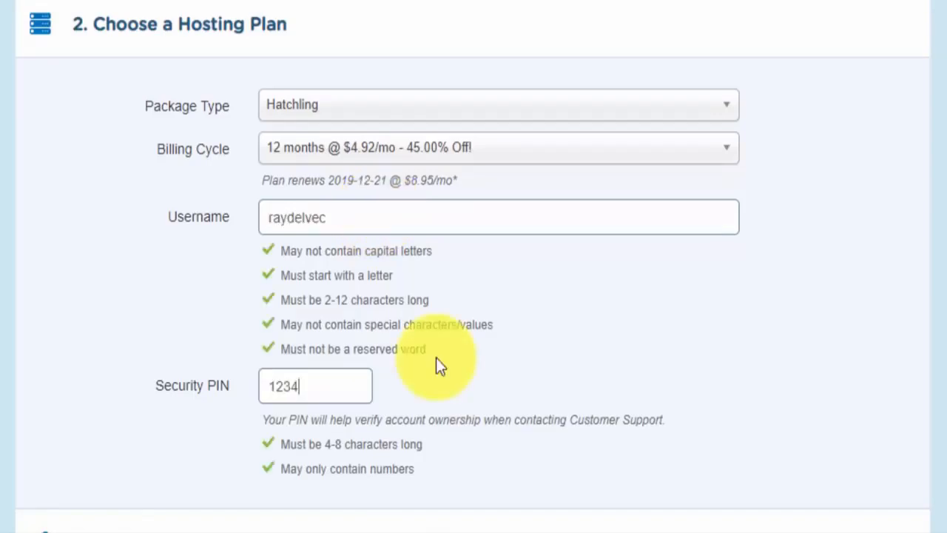
{"action": "scroll", "coordinate": [438, 329], "scroll_direction": "down", "scroll_amount": 5}
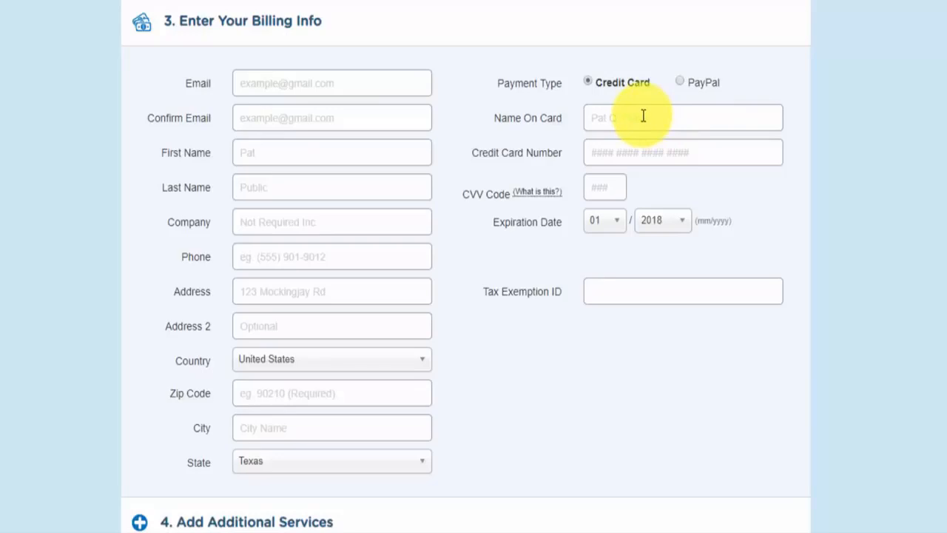
{"action": "left_click", "coordinate": [680, 80]}
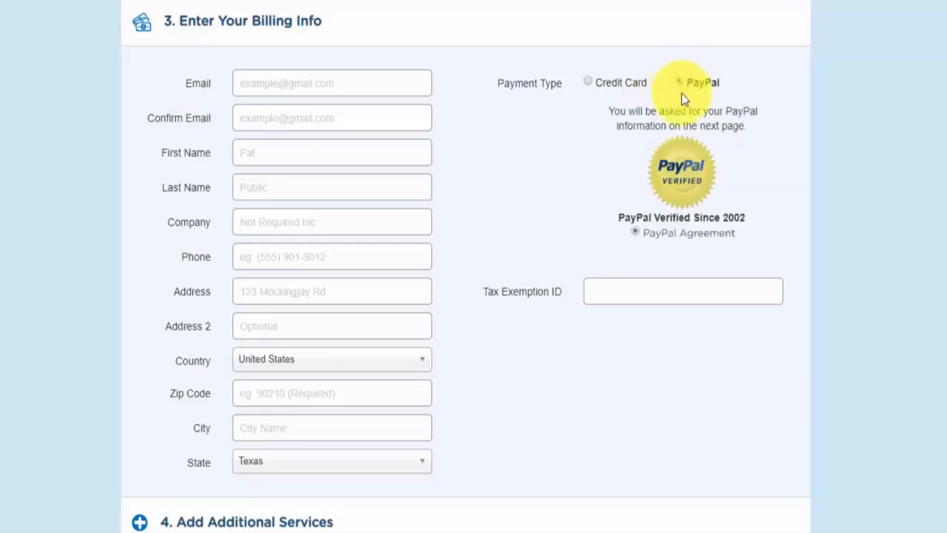
{"action": "scroll", "coordinate": [535, 206], "scroll_direction": "down", "scroll_amount": 7}
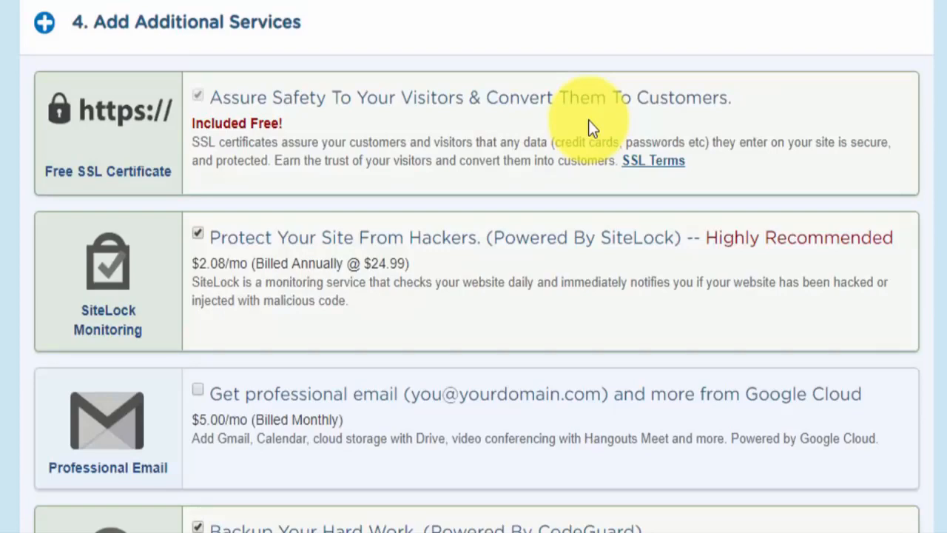
Uncheck the SiteLock monitoring and Site Backup add-ons.
{"action": "left_click", "coordinate": [200, 235]}
{"action": "scroll", "coordinate": [221, 273], "scroll_direction": "down", "scroll_amount": 4}
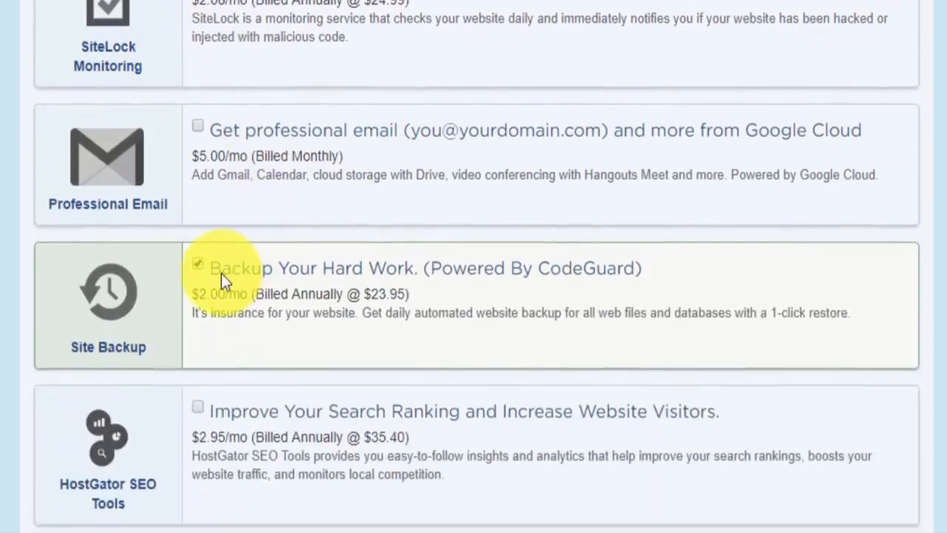
{"action": "left_click", "coordinate": [201, 246]}
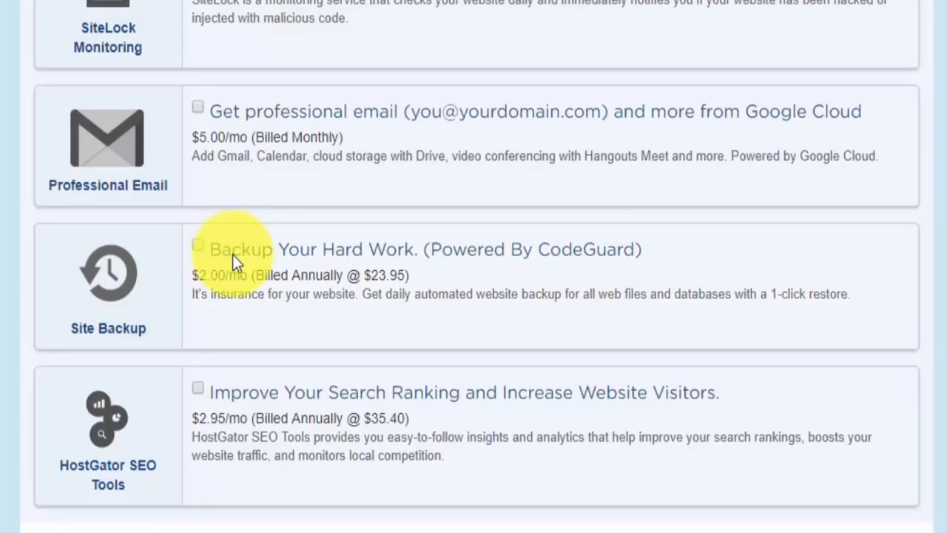
Confirm the WPC1 coupon is applied and review the $71.22 order total.
{"action": "scroll", "coordinate": [233, 254], "scroll_direction": "down", "scroll_amount": 5}
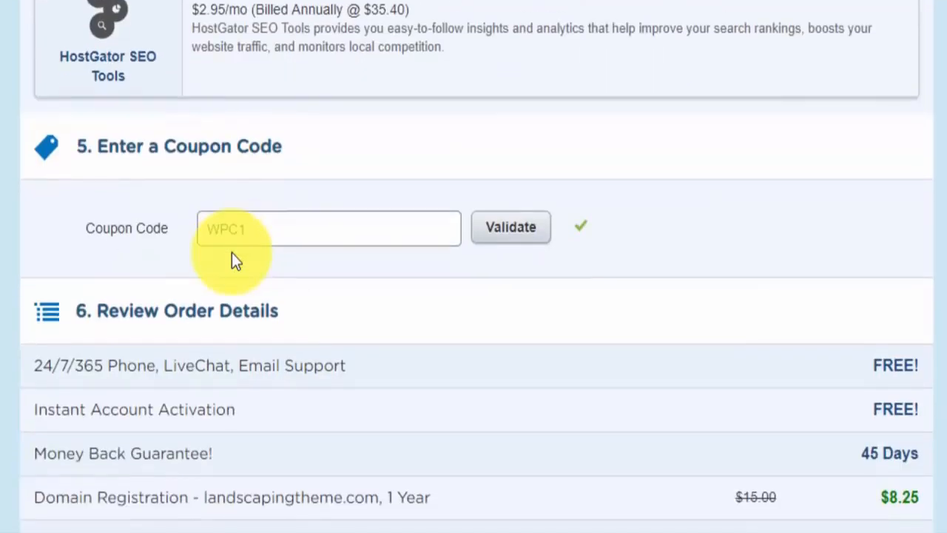
{"action": "scroll", "coordinate": [232, 255], "scroll_direction": "down", "scroll_amount": 2}
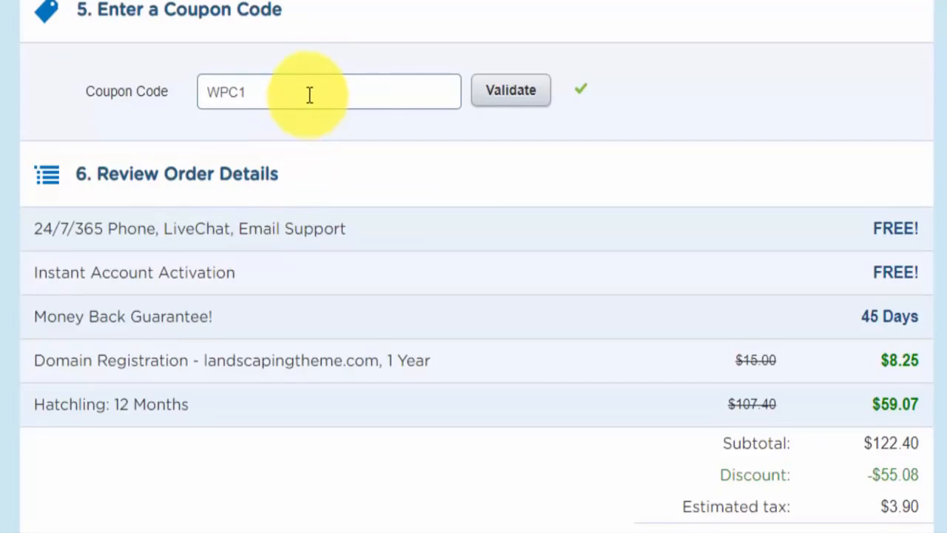
{"action": "left_click", "coordinate": [267, 86]}
{"action": "left_click_drag", "start_coordinate": [267, 86], "coordinate": [211, 89]}
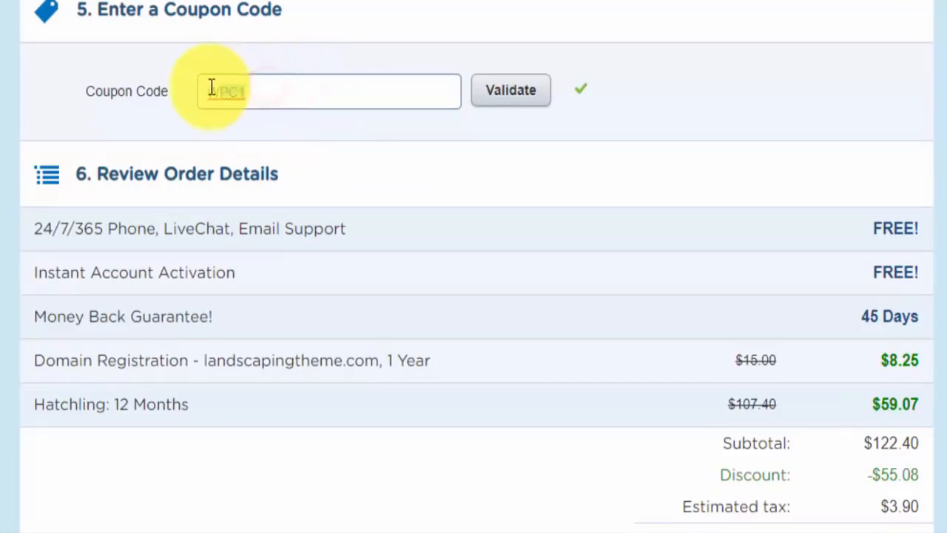
{"action": "left_click", "coordinate": [259, 90]}
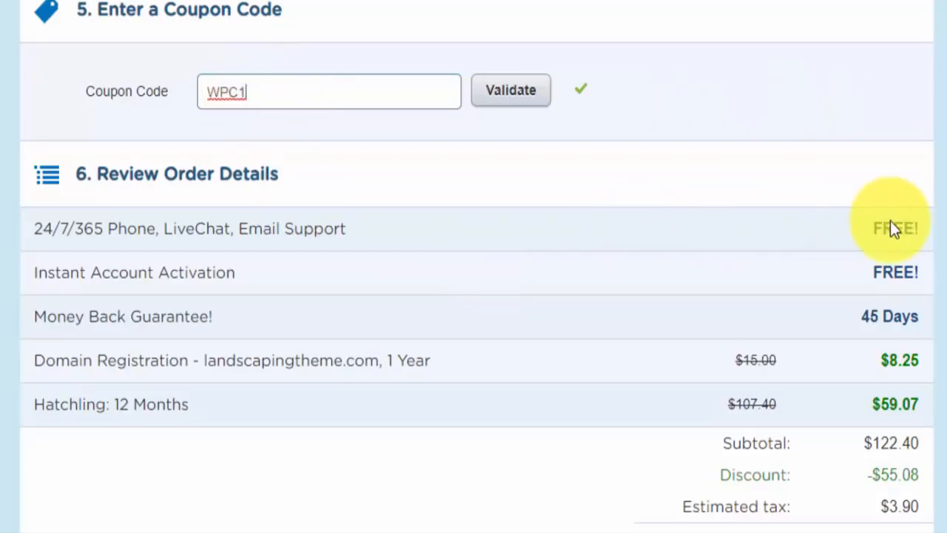
{"action": "scroll", "coordinate": [894, 222], "scroll_direction": "down", "scroll_amount": 2}
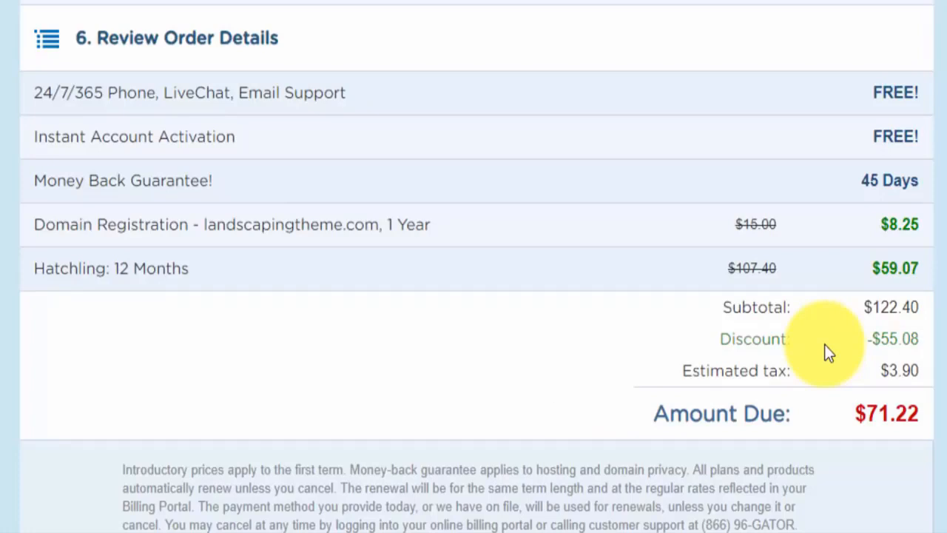
Agree to the Terms of Service and place the order with Checkout Now.
{"action": "scroll", "coordinate": [814, 355], "scroll_direction": "down", "scroll_amount": 5}
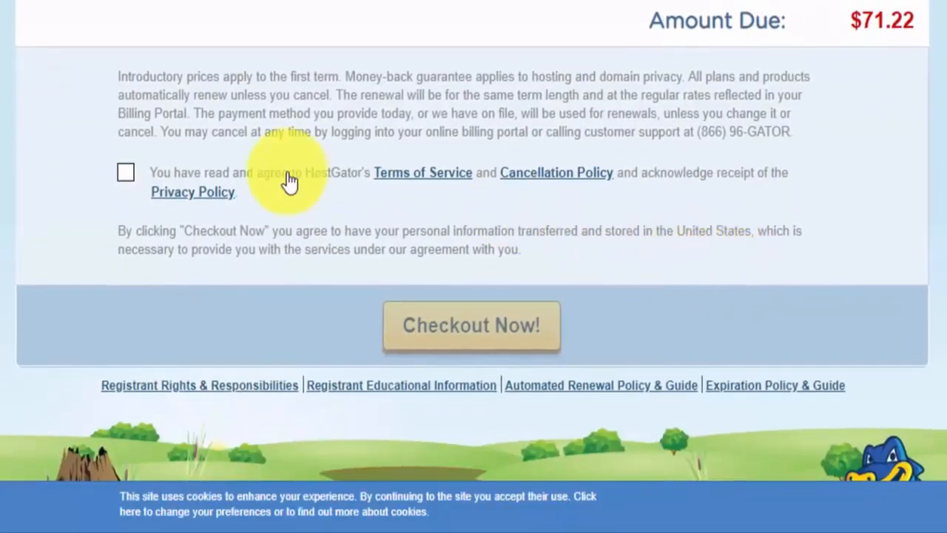
{"action": "left_click", "coordinate": [126, 173]}
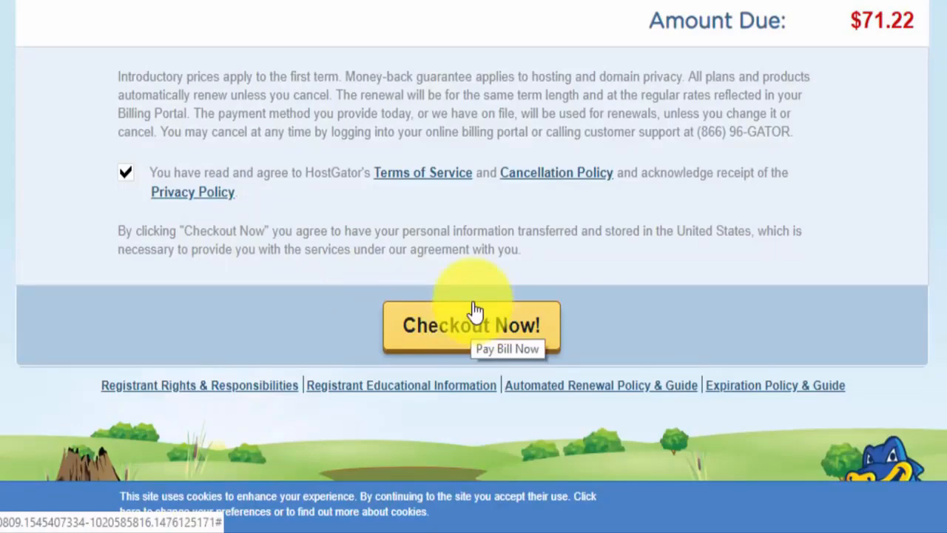
{"action": "left_click", "coordinate": [476, 311]}
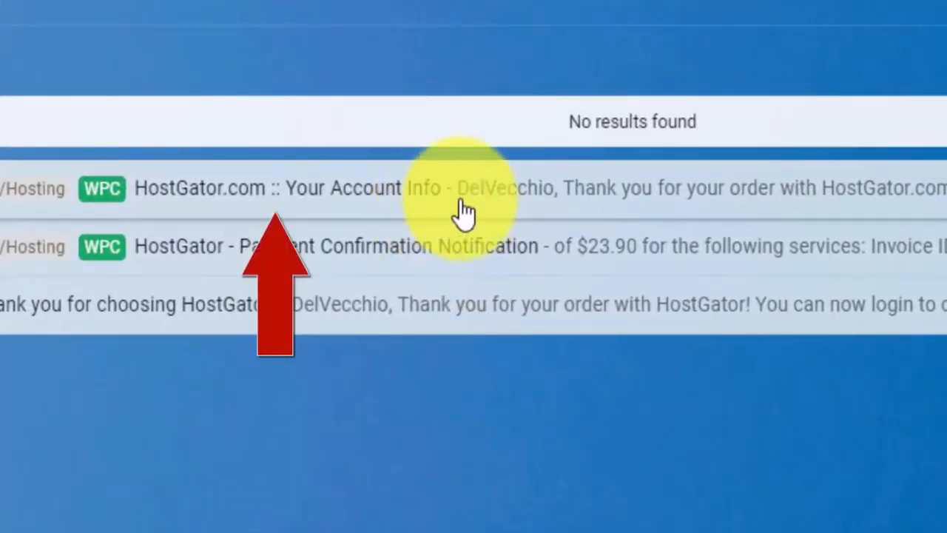
Open the 'HostGator.com :: Your Account Info' email, copy the password, and try the control panel login.
{"action": "left_click", "coordinate": [460, 201]}
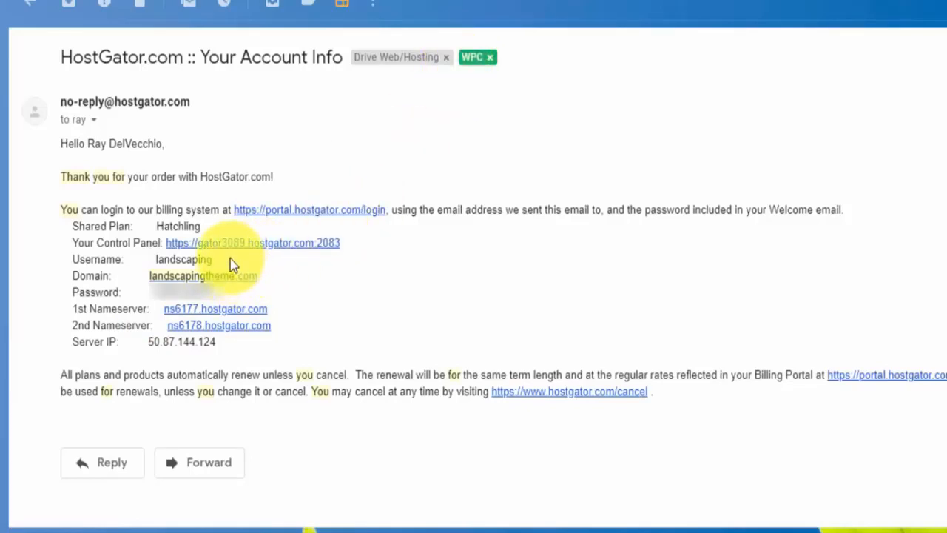
{"action": "double_click", "coordinate": [202, 293]}
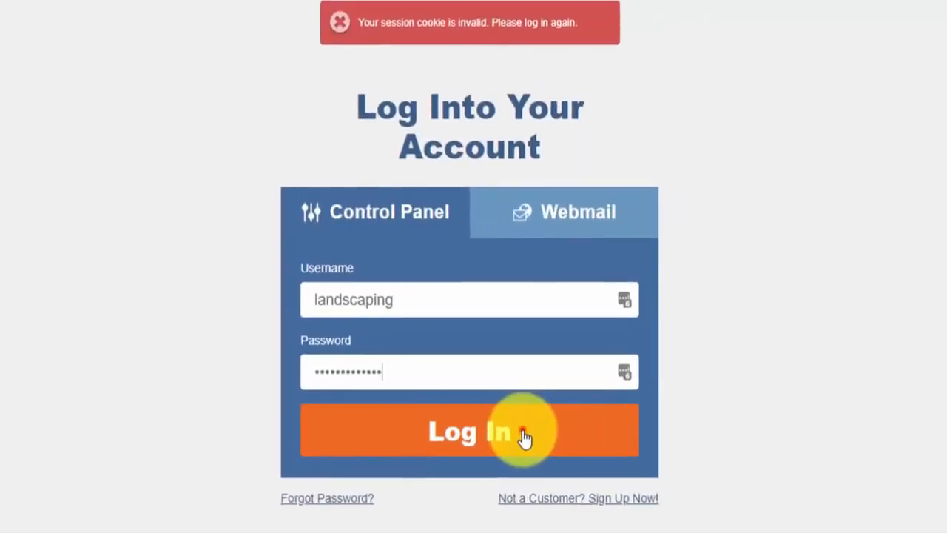
{"action": "left_click", "coordinate": [524, 436]}
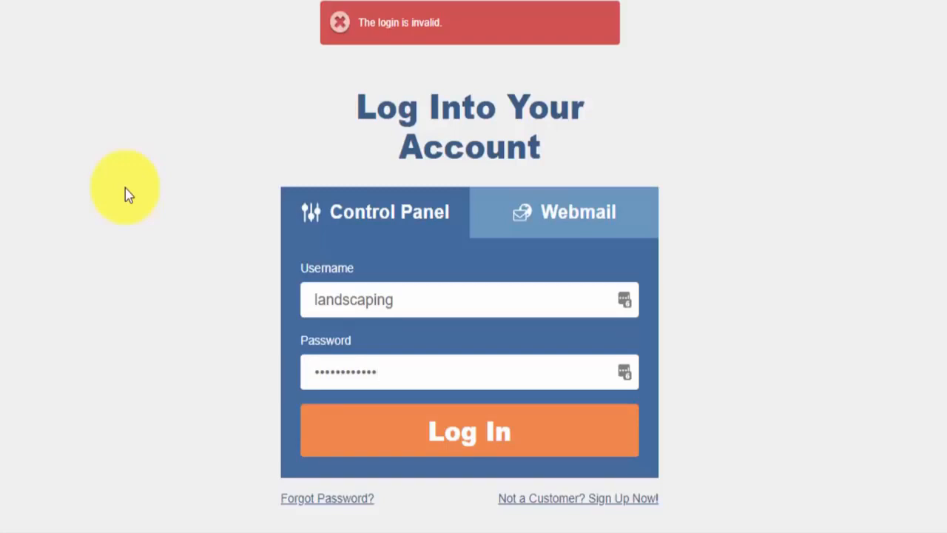
Re-enter the password and sign into the cPanel control panel.
{"action": "left_click", "coordinate": [520, 444]}
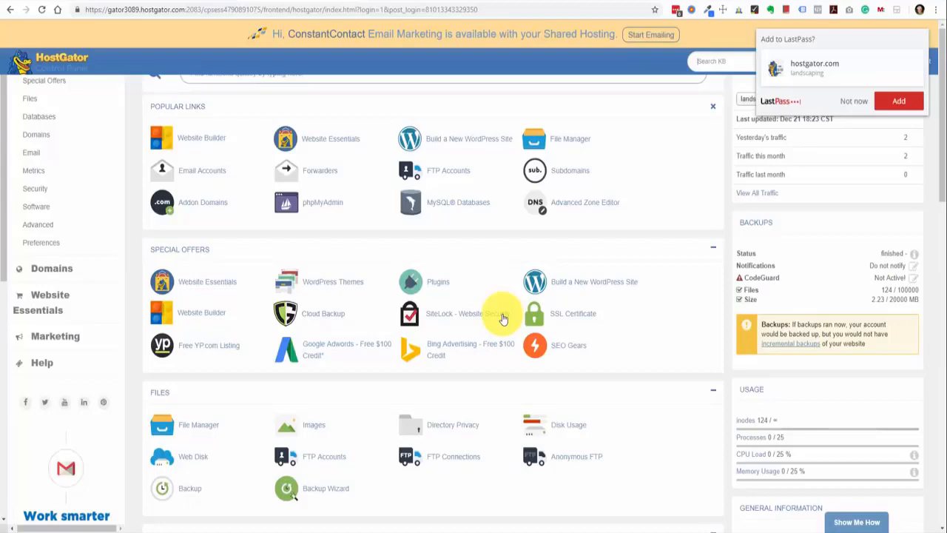
Decline the LastPass save prompt, close the ConstantContact banner, and scroll through the cPanel tools.
{"action": "left_click", "coordinate": [848, 103]}
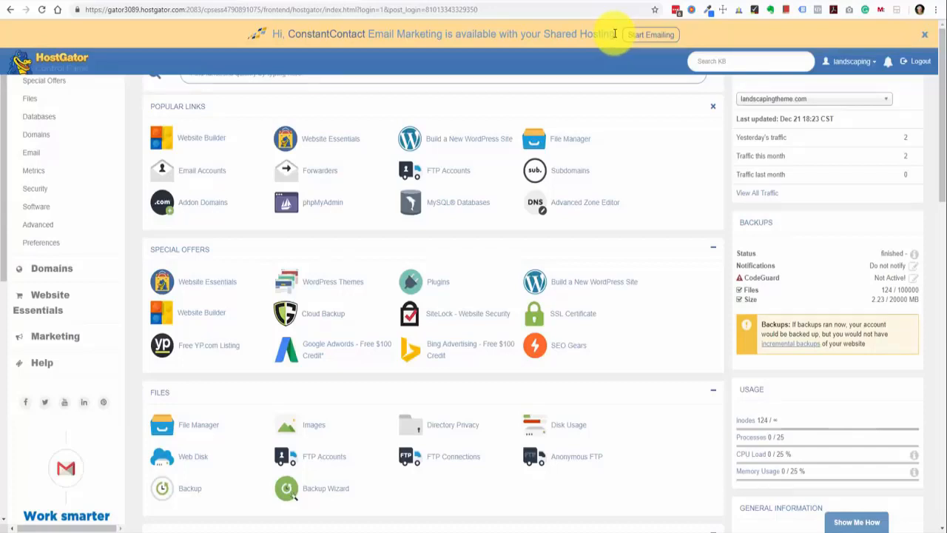
{"action": "left_click", "coordinate": [924, 34]}
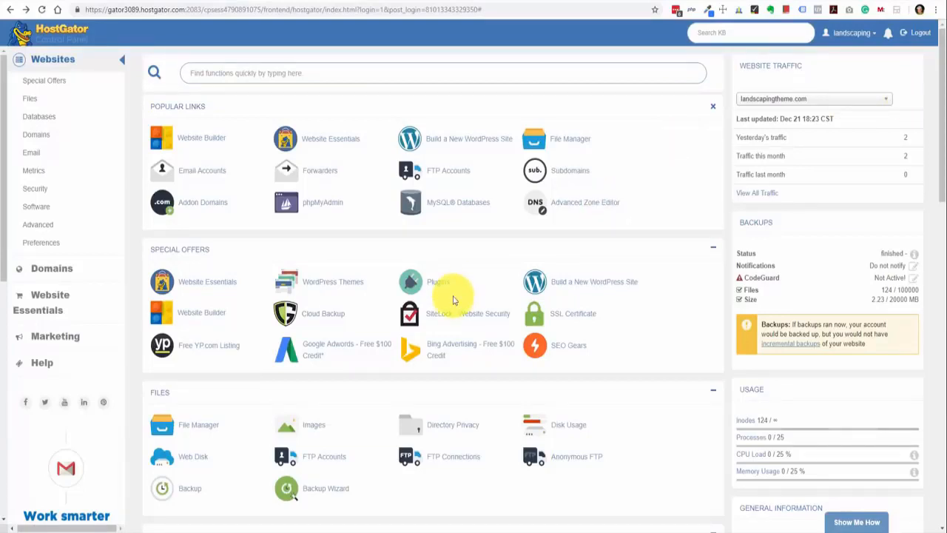
{"action": "scroll", "coordinate": [381, 313], "scroll_direction": "down", "scroll_amount": 2}
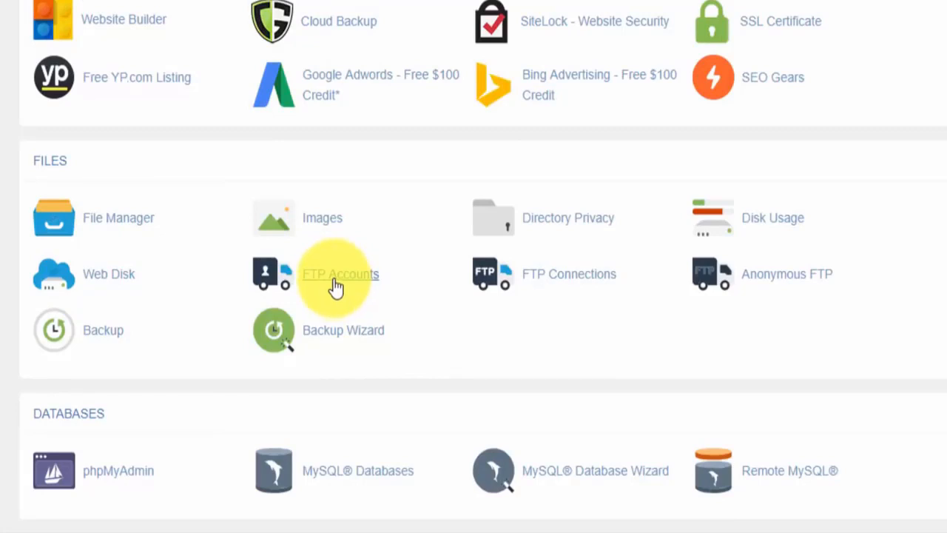
{"action": "scroll", "coordinate": [334, 287], "scroll_direction": "down", "scroll_amount": 3}
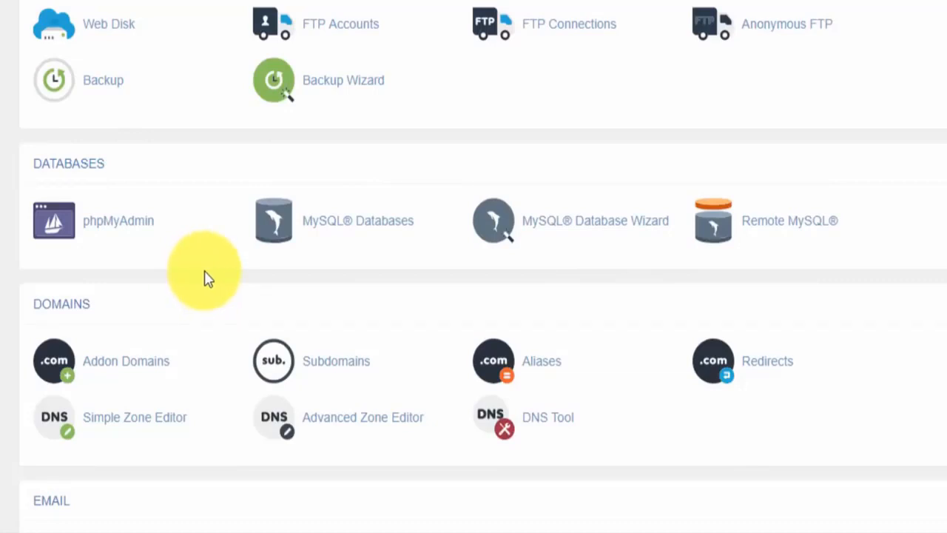
{"action": "scroll", "coordinate": [207, 278], "scroll_direction": "down", "scroll_amount": 5}
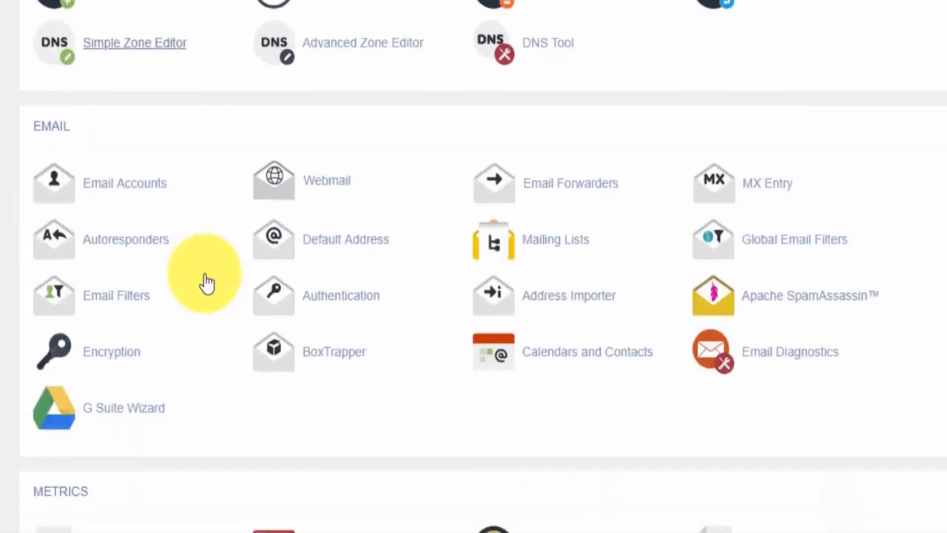
{"action": "scroll", "coordinate": [207, 278], "scroll_direction": "down", "scroll_amount": 2}
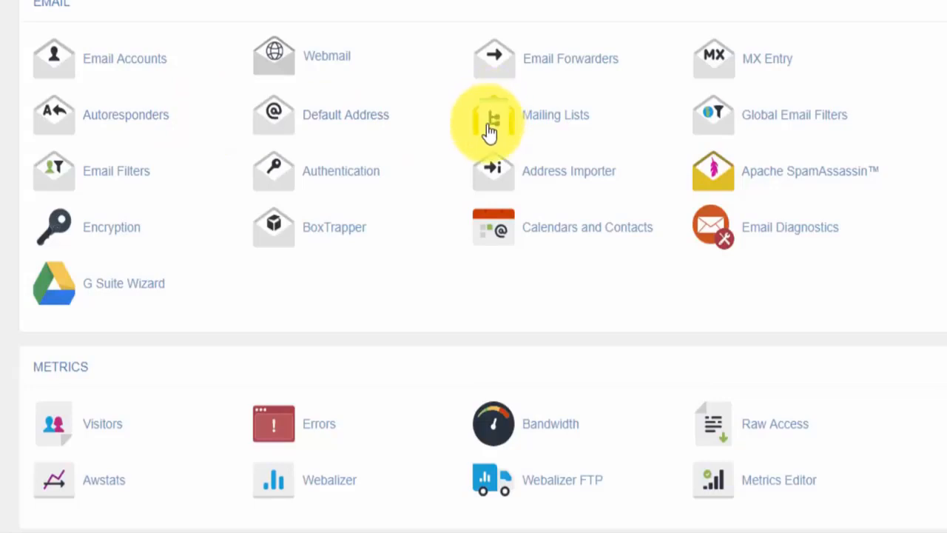
{"action": "scroll", "coordinate": [485, 132], "scroll_direction": "up", "scroll_amount": 15}
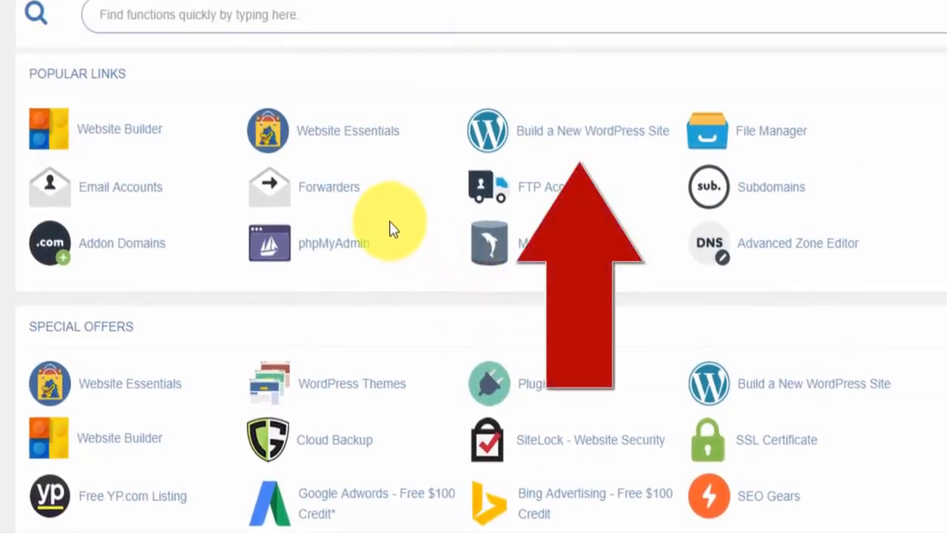
Start a new WordPress install on landscapingtheme.com, leaving the directory blank.
{"action": "left_click", "coordinate": [581, 140]}
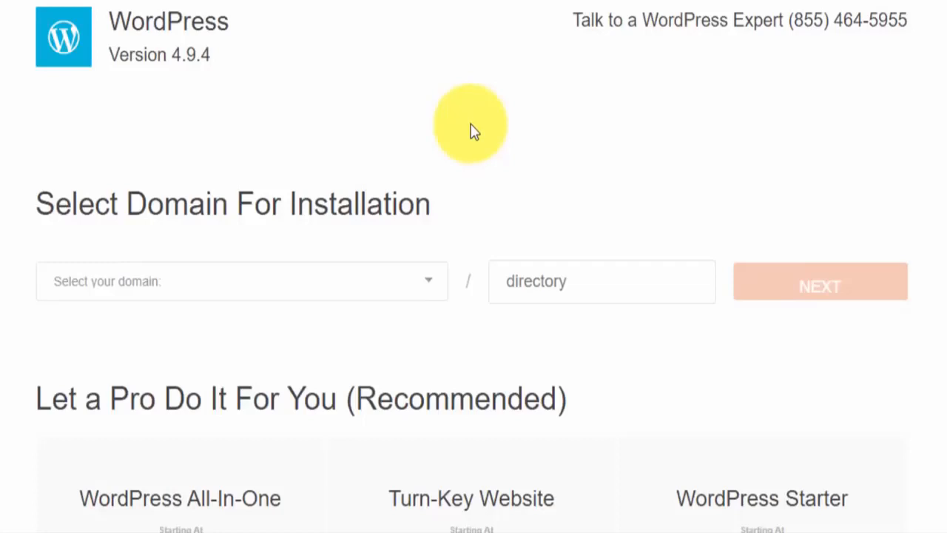
{"action": "left_click", "coordinate": [427, 286]}
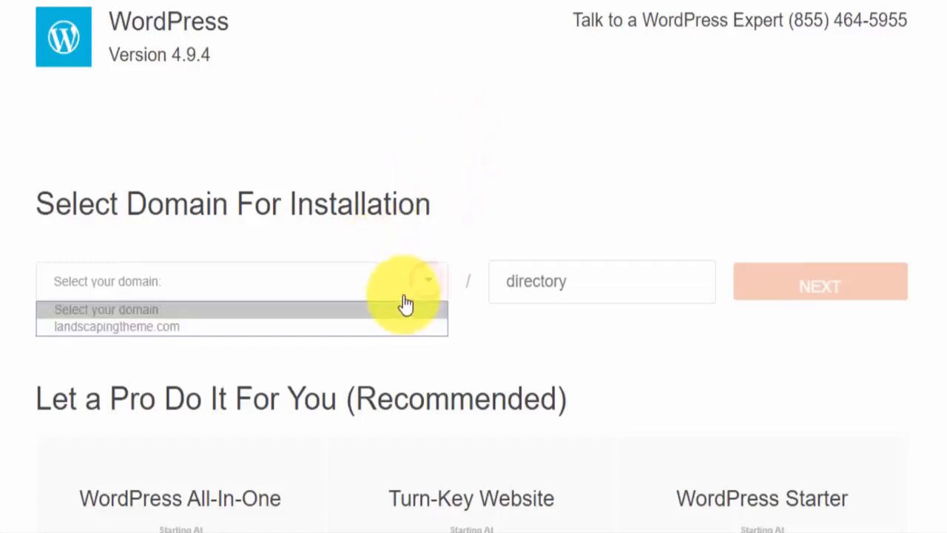
{"action": "left_click", "coordinate": [358, 327]}
{"action": "left_click", "coordinate": [578, 292]}
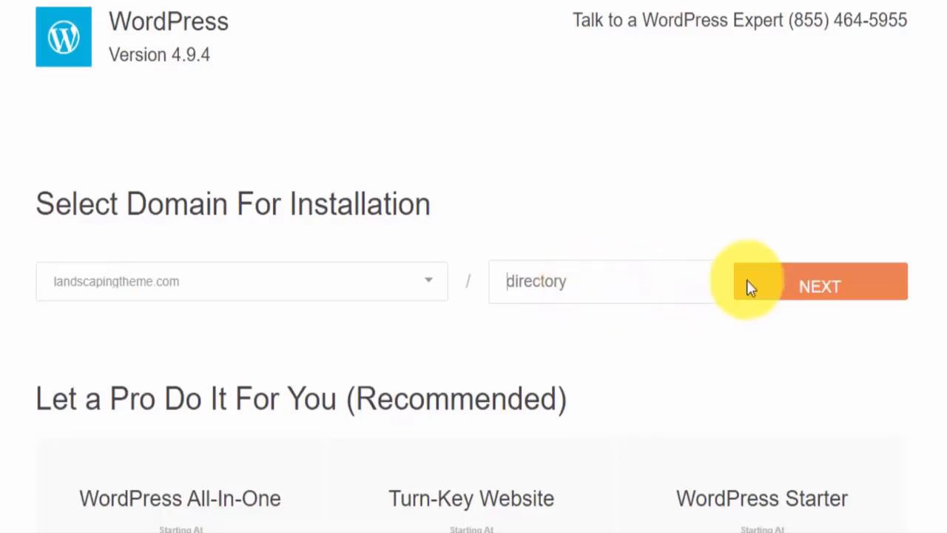
{"action": "left_click", "coordinate": [823, 278]}
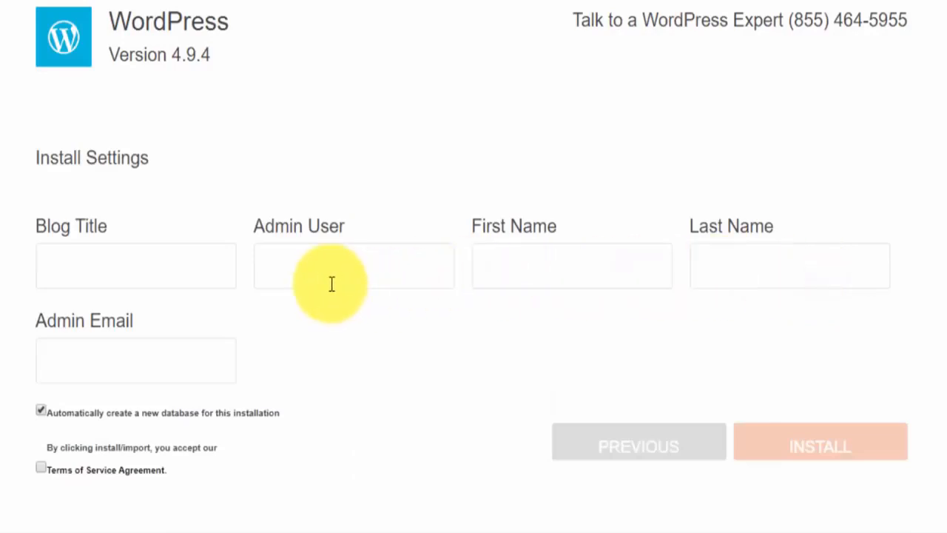
Enter blog title 'Landscaping Theme', the admin username and e-mail, accept the terms, and install.
{"action": "left_click", "coordinate": [209, 278]}
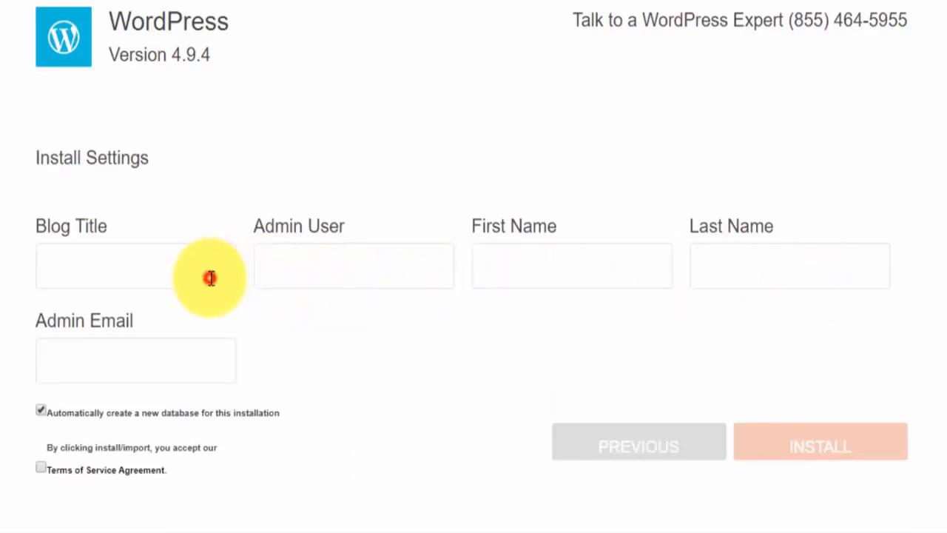
{"action": "type", "text": "Landscaping Theme"}
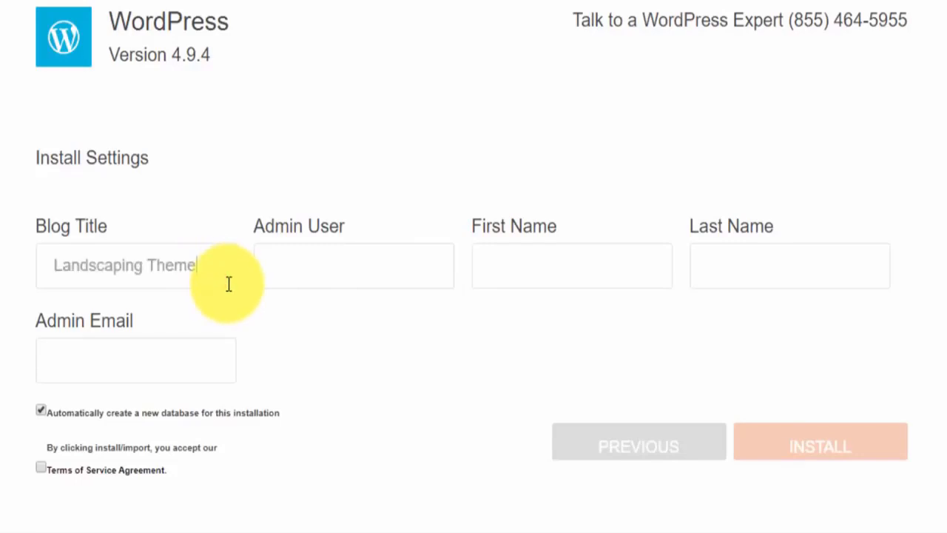
{"action": "key", "text": "Tab"}
{"action": "type", "text": "raymond"}
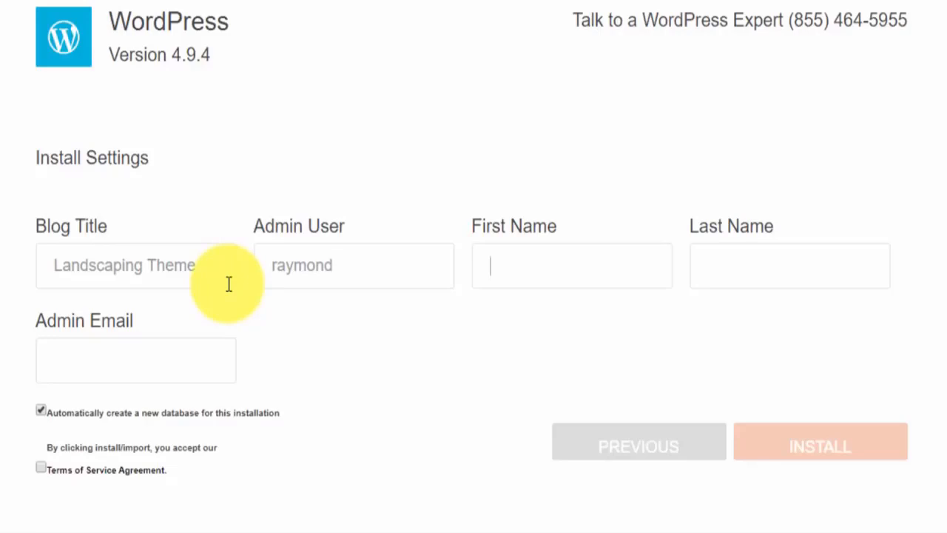
{"action": "type", "text": "Ray"}
{"action": "type", "text": "mond"}
{"action": "type", "text": "DelVecchio"}
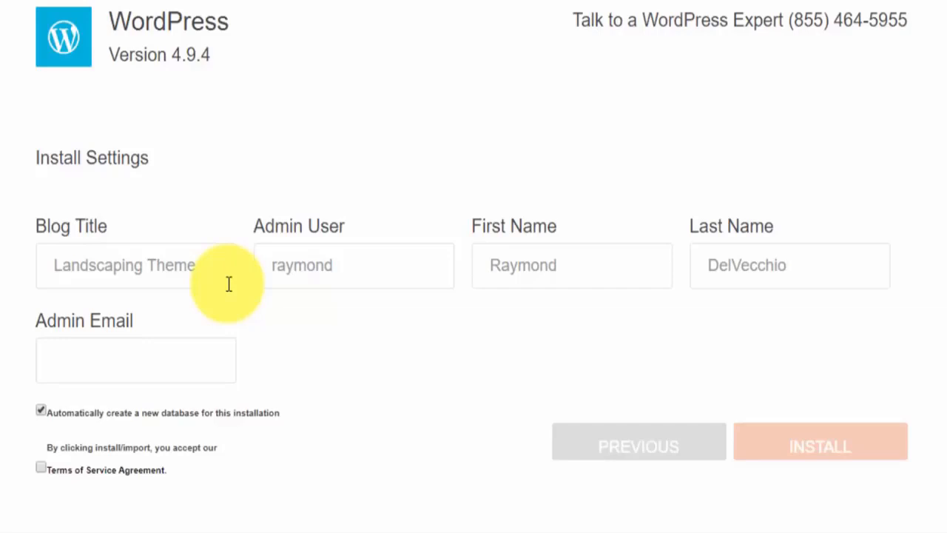
{"action": "key", "text": "Tab"}
{"action": "type", "text": "ray"}
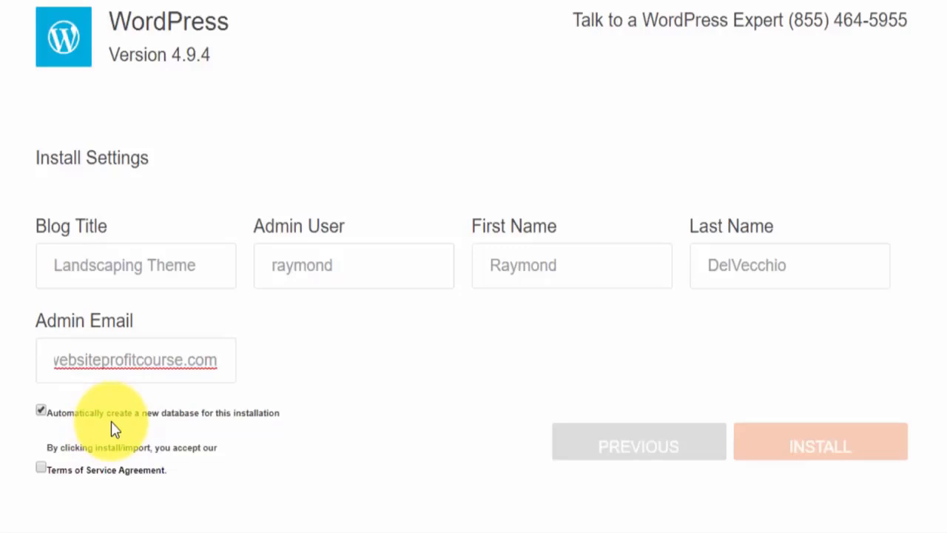
{"action": "left_click", "coordinate": [41, 469]}
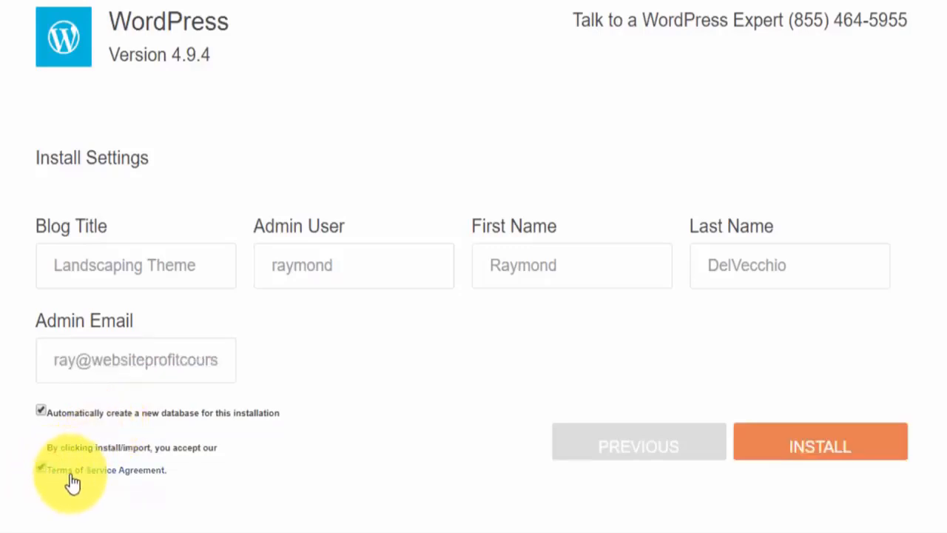
{"action": "left_click", "coordinate": [889, 451]}
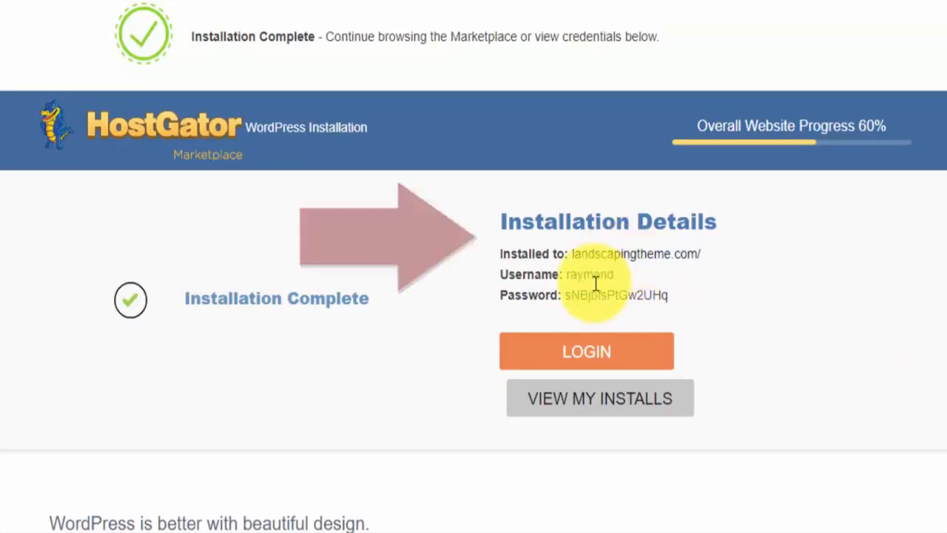
Copy the generated admin password and go to the new site's WordPress login.
{"action": "left_click_drag", "start_coordinate": [678, 294], "coordinate": [566, 296]}
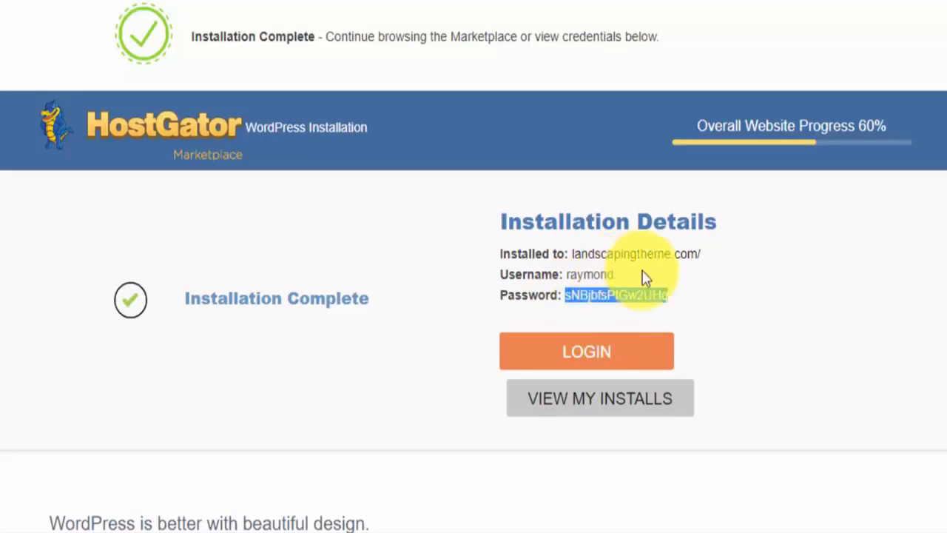
{"action": "left_click", "coordinate": [645, 275]}
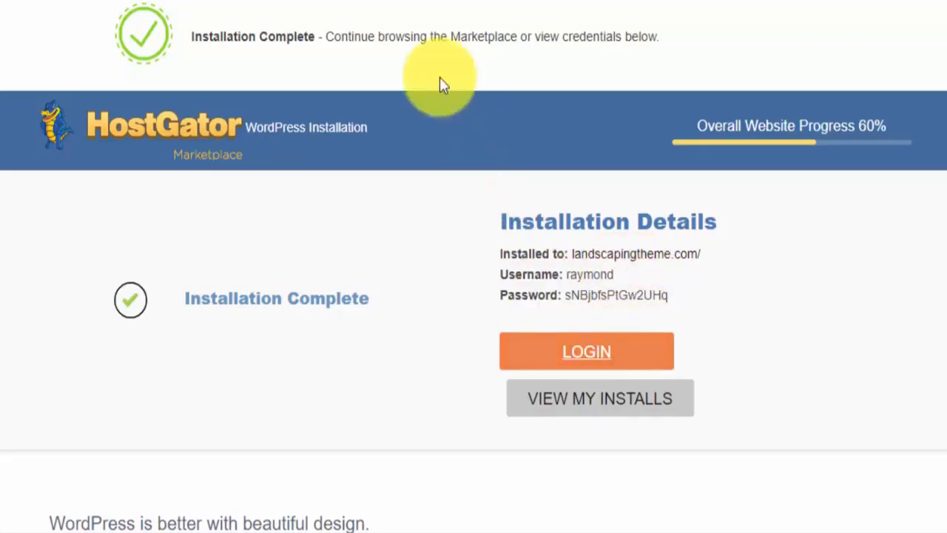
{"action": "left_click", "coordinate": [611, 362]}
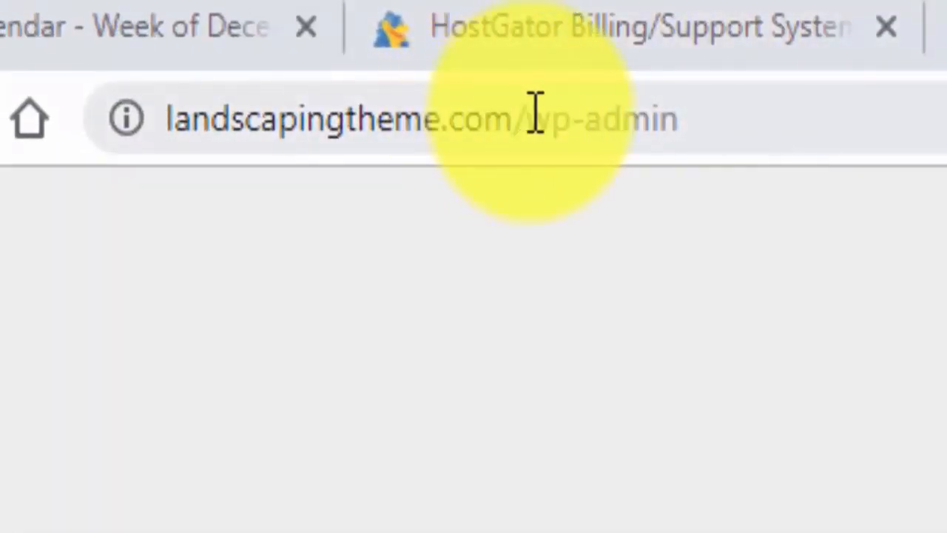
Change the address from wp-login.php to wp-admin and load the admin login page.
{"action": "left_click_drag", "start_coordinate": [534, 114], "coordinate": [831, 127]}
{"action": "left_click", "coordinate": [827, 128]}
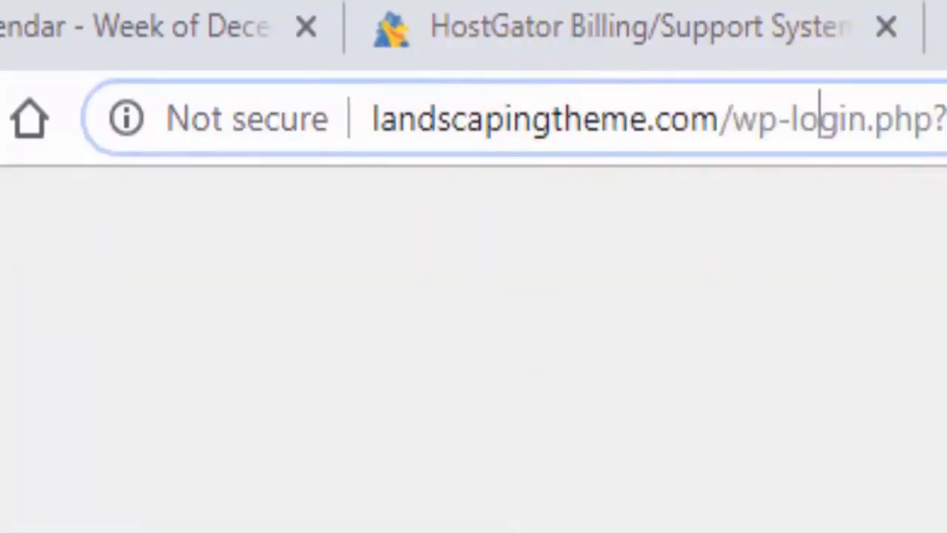
{"action": "left_click_drag", "start_coordinate": [787, 115], "coordinate": [946, 122]}
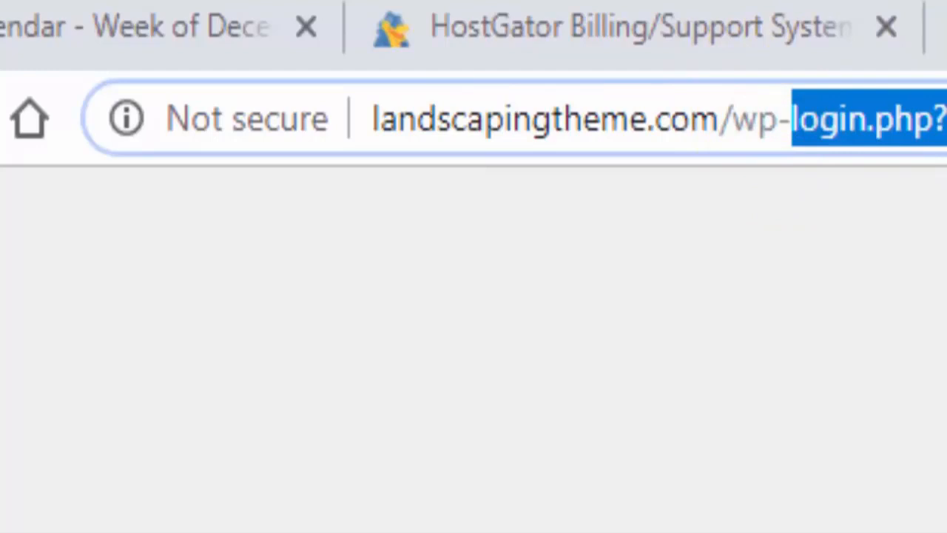
{"action": "type", "text": "admin"}
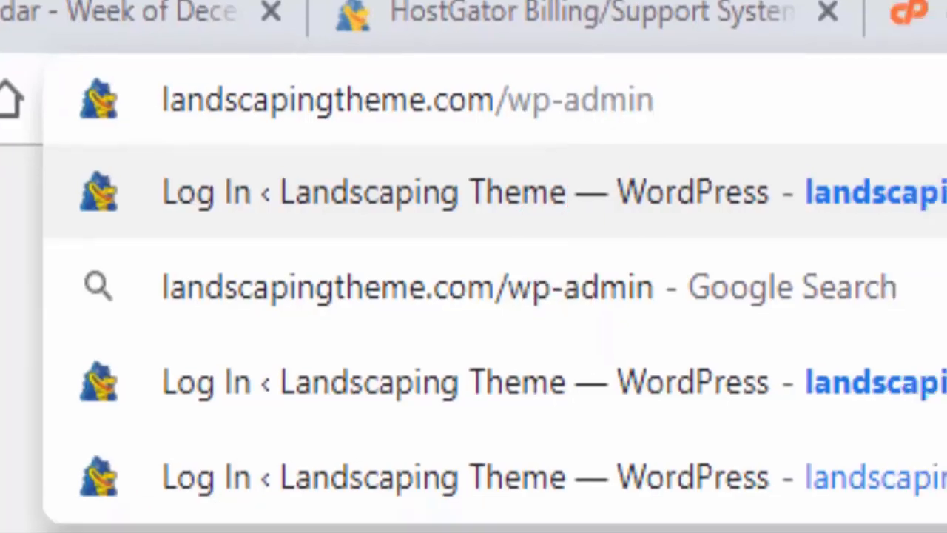
{"action": "key", "text": "Return"}
Sign in with the admin username and the pasted generated password.
{"action": "left_click", "coordinate": [531, 186]}
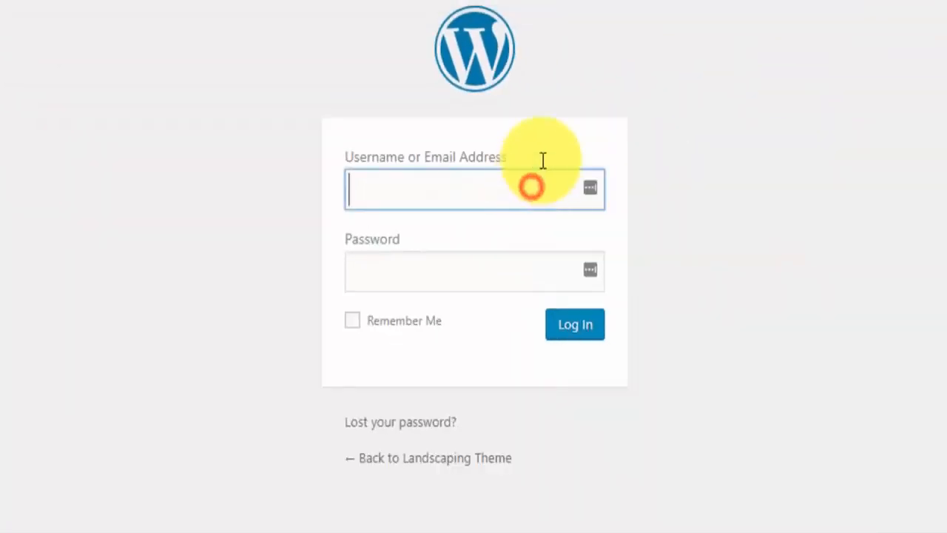
{"action": "type", "text": "raymond"}
{"action": "key", "text": "Tab"}
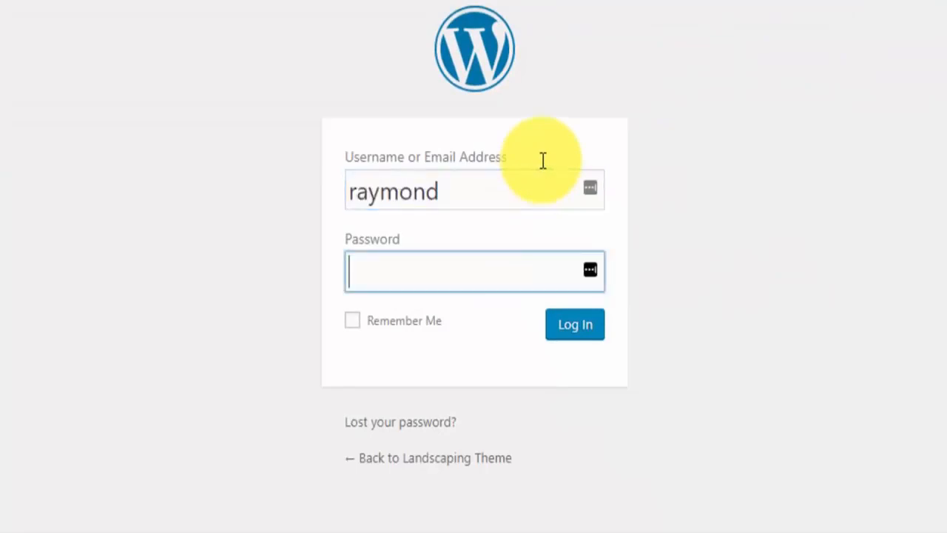
{"action": "key", "text": "ctrl+v"}
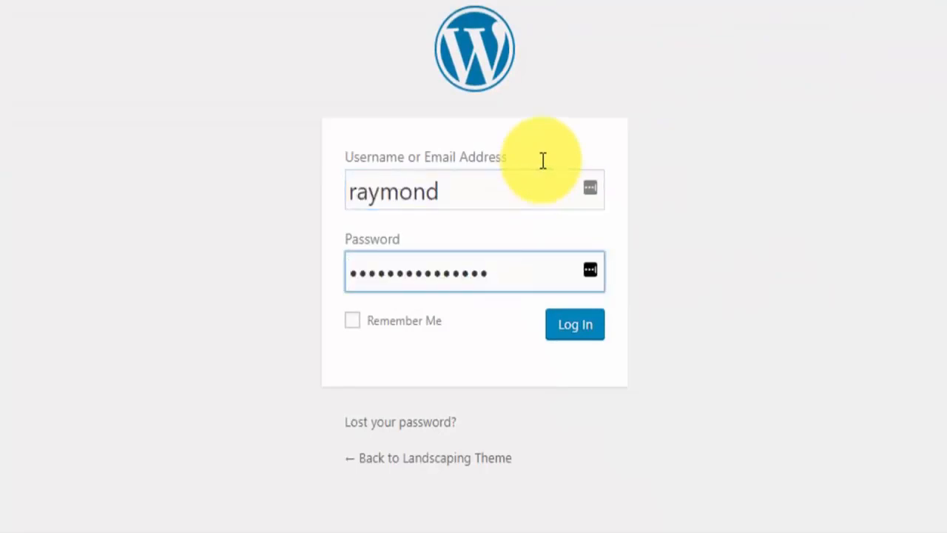
{"action": "left_click", "coordinate": [573, 332]}
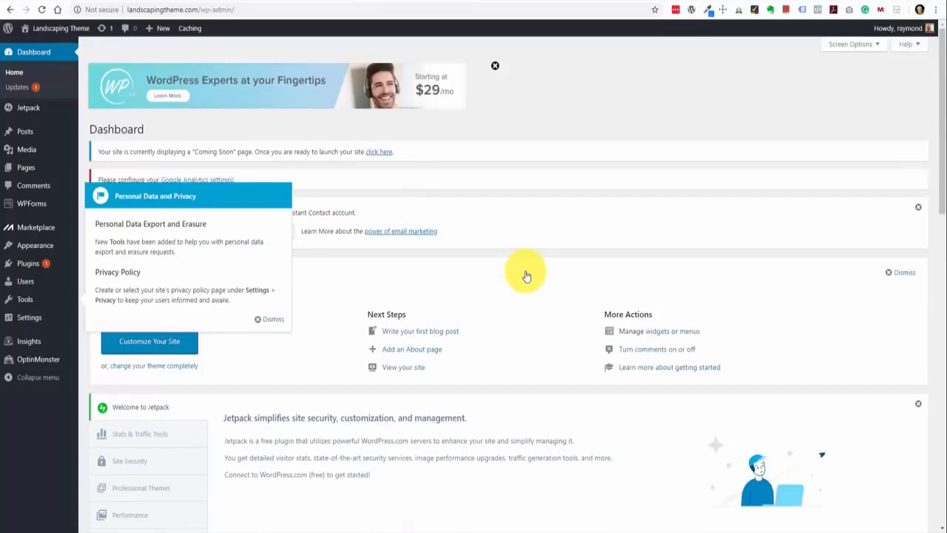
Dismiss the Personal Data and Privacy notice and go to Visit Site under Landscaping Theme.
{"action": "left_click", "coordinate": [273, 321]}
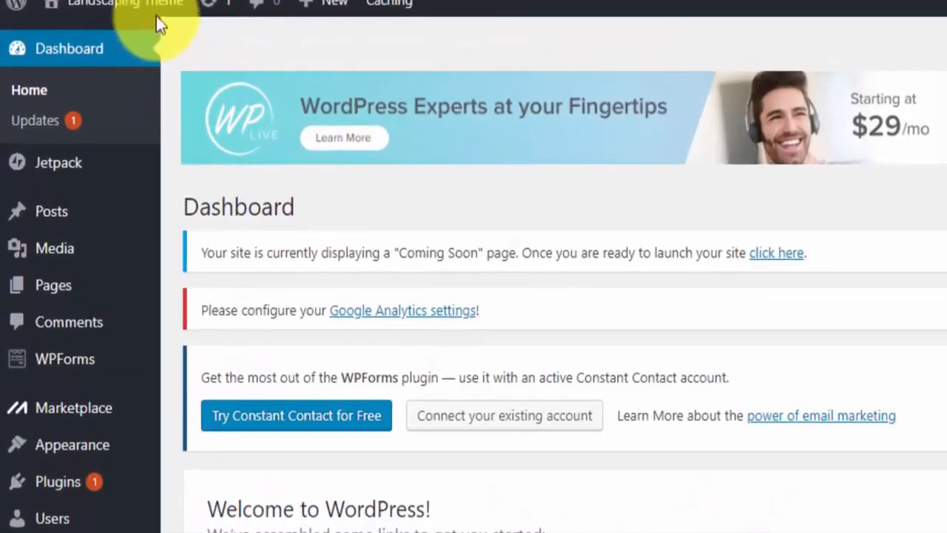
{"action": "mouse_move", "coordinate": [74, 31]}
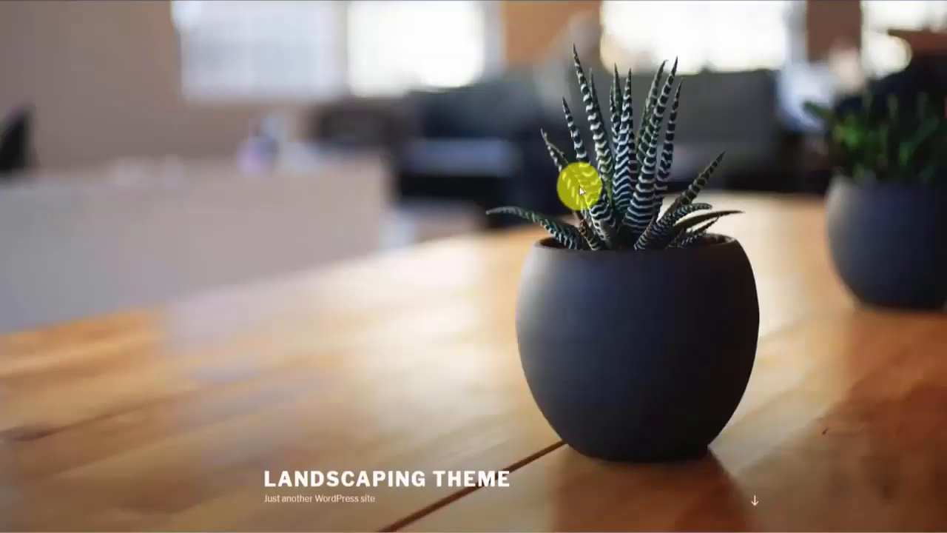
Scroll the live site down past the header to the Hello world! post, sidebar and footer.
{"action": "scroll", "coordinate": [608, 238], "scroll_direction": "down", "scroll_amount": 7}
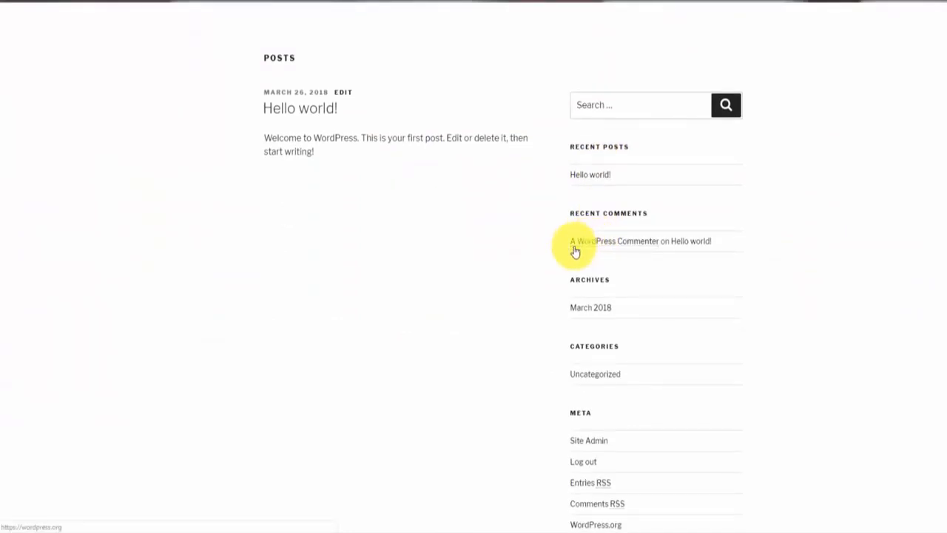
{"action": "scroll", "coordinate": [575, 251], "scroll_direction": "down", "scroll_amount": 2}
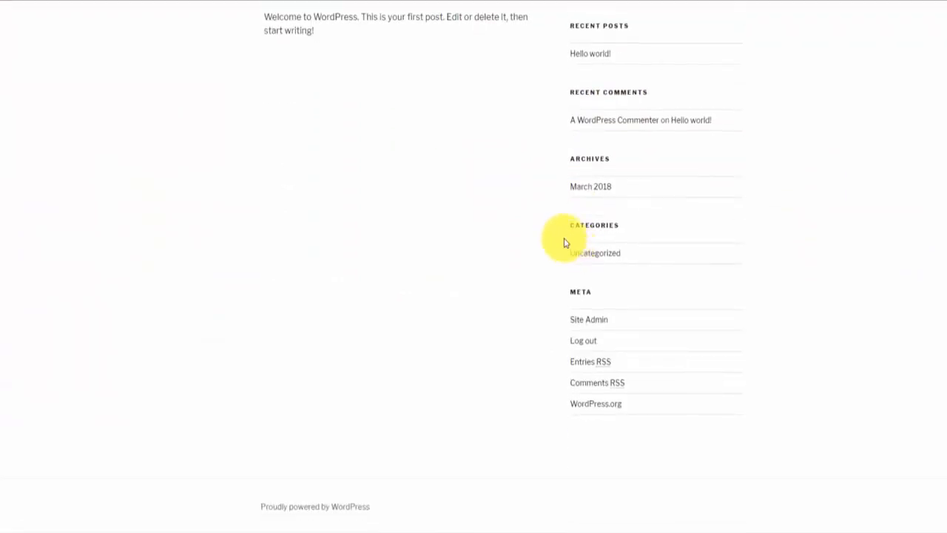